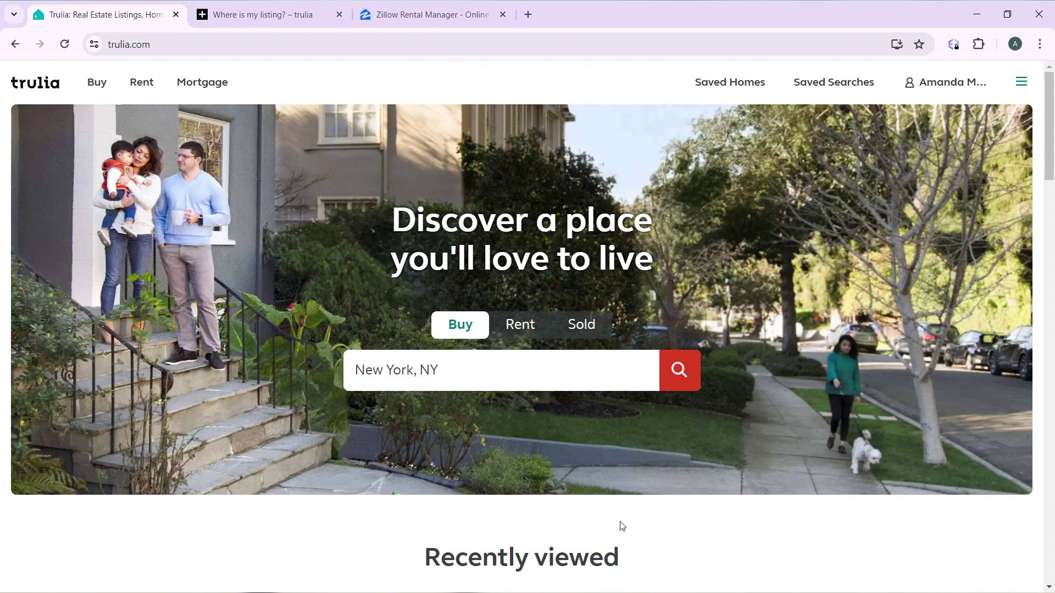
Step: Switch to Zillow Rental Manager and close the rentals assistant chat
left_click(432, 14)
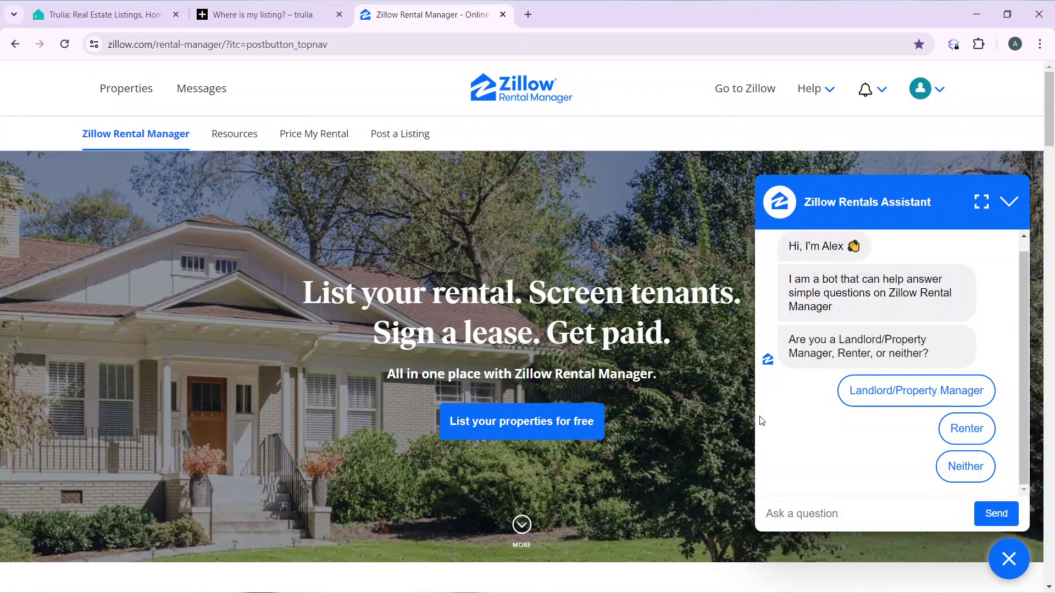
left_click(1005, 202)
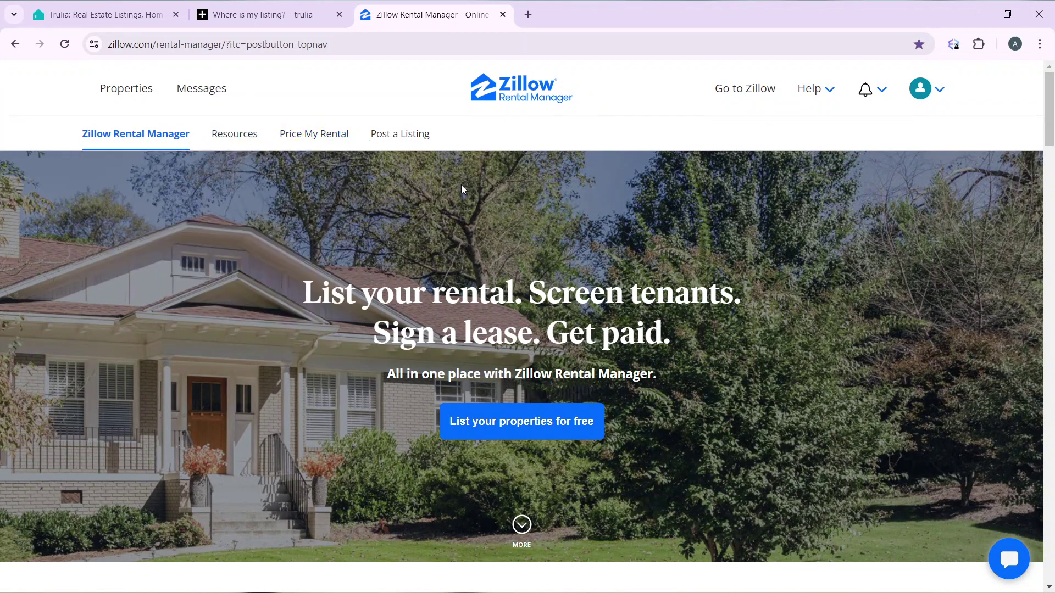
mouse_move(226, 141)
left_click(934, 95)
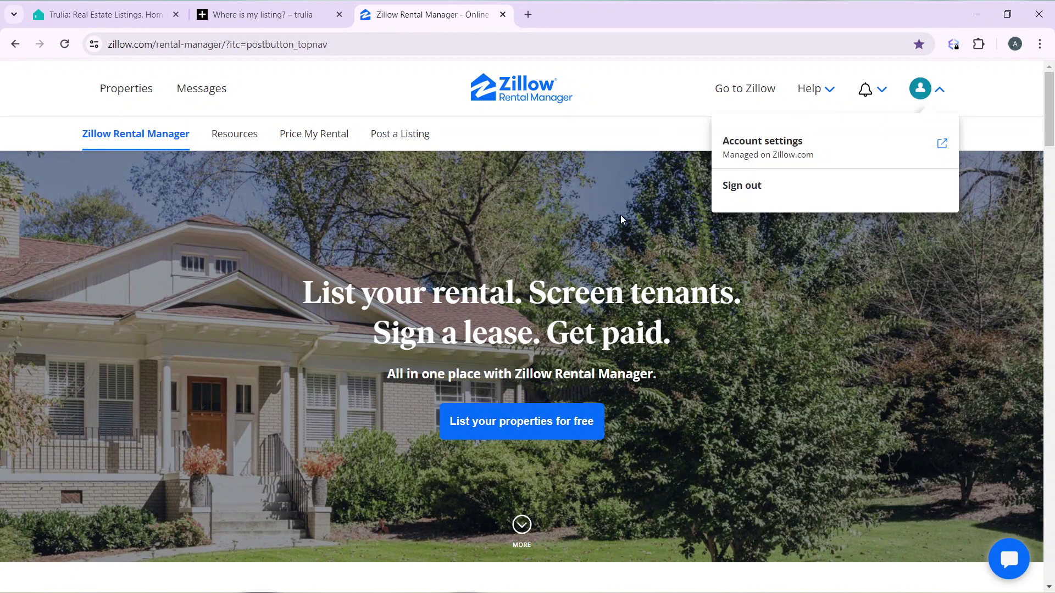
left_click(406, 149)
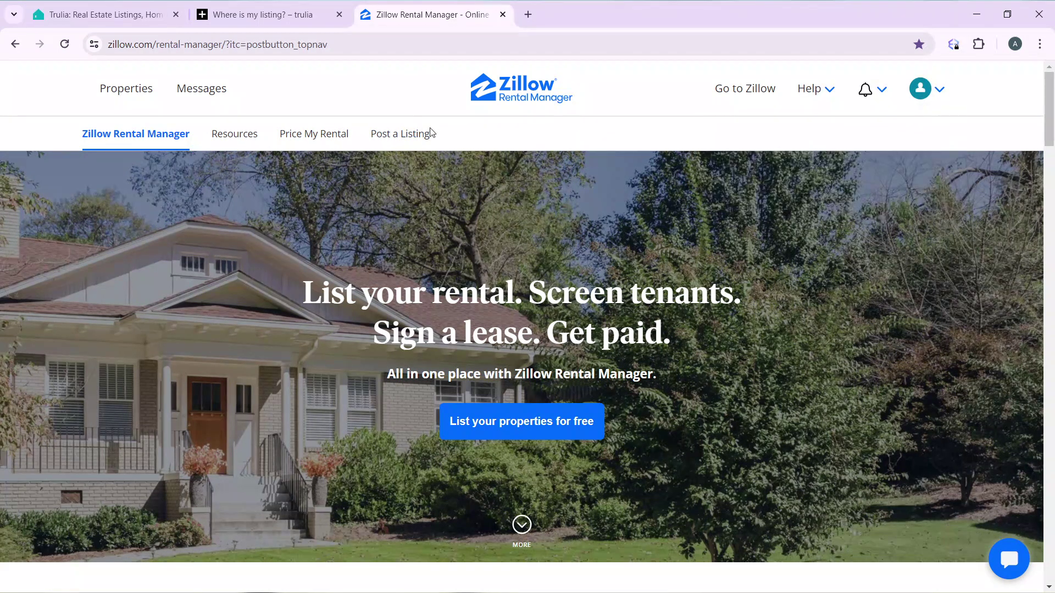
Step: Start posting a new rental listing from the empty Properties page
left_click(398, 144)
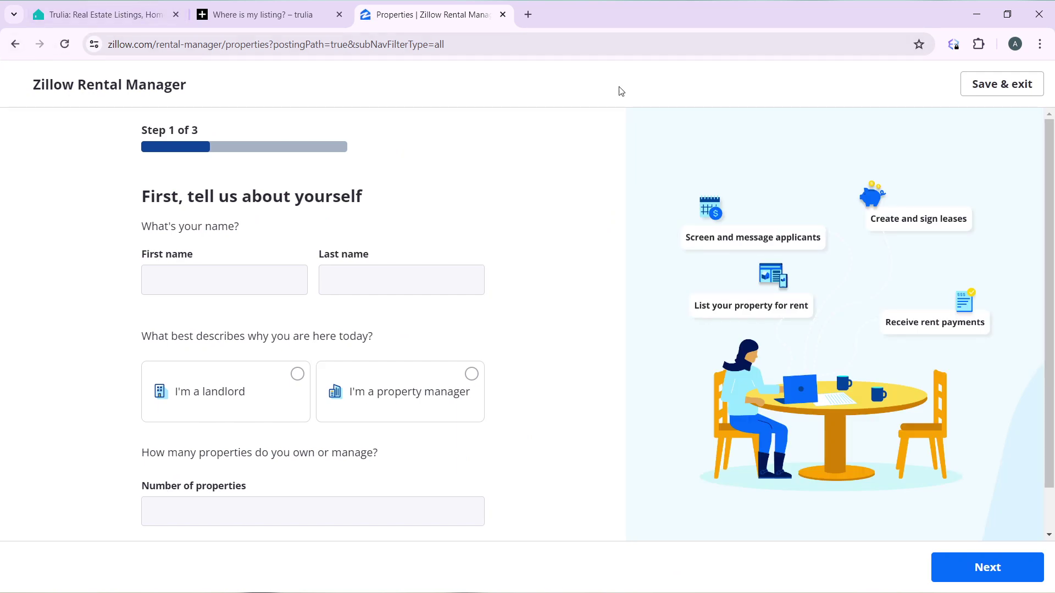
left_click(15, 46)
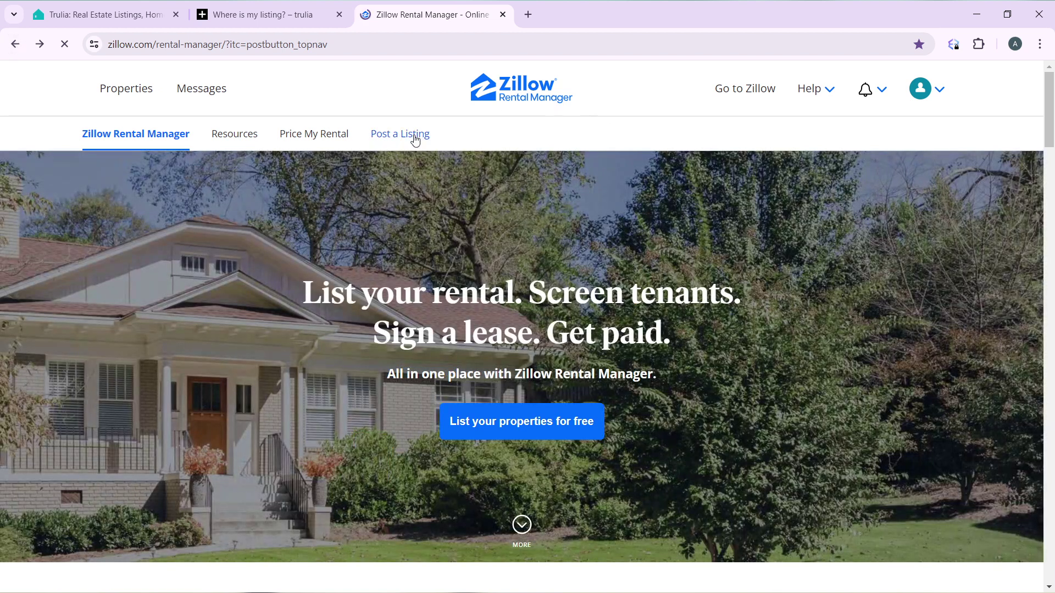
left_click(415, 134)
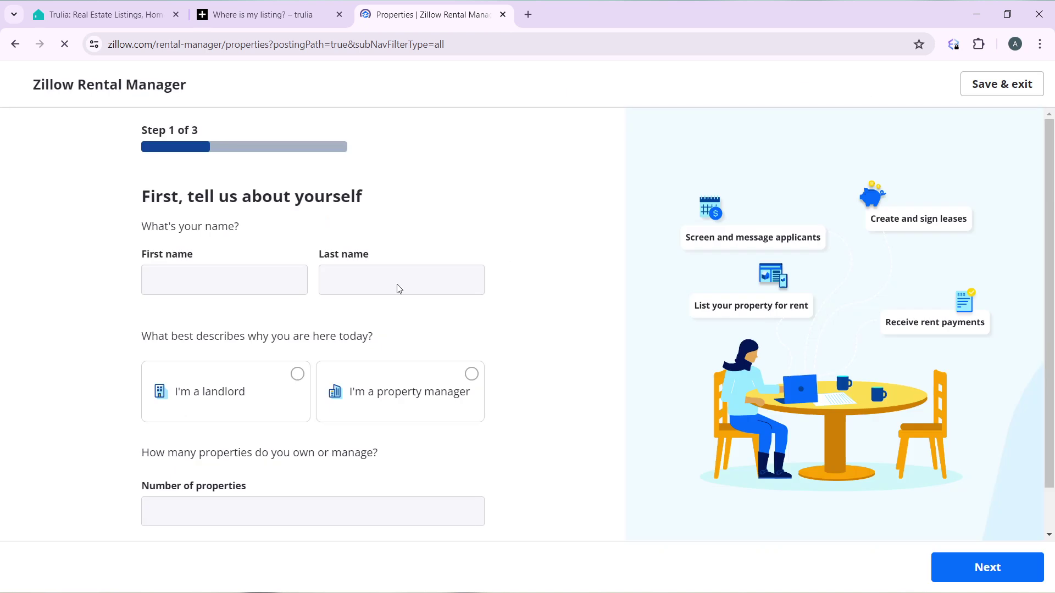
Step: Enter your first and last name, choose landlord with 1 property, and continue
left_click(221, 269)
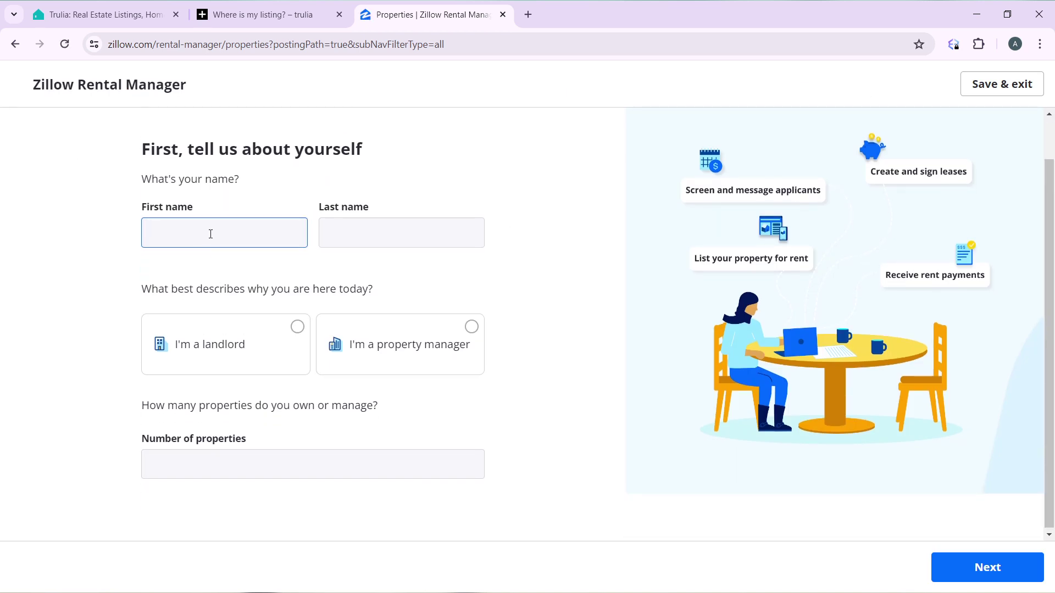
left_click(210, 234)
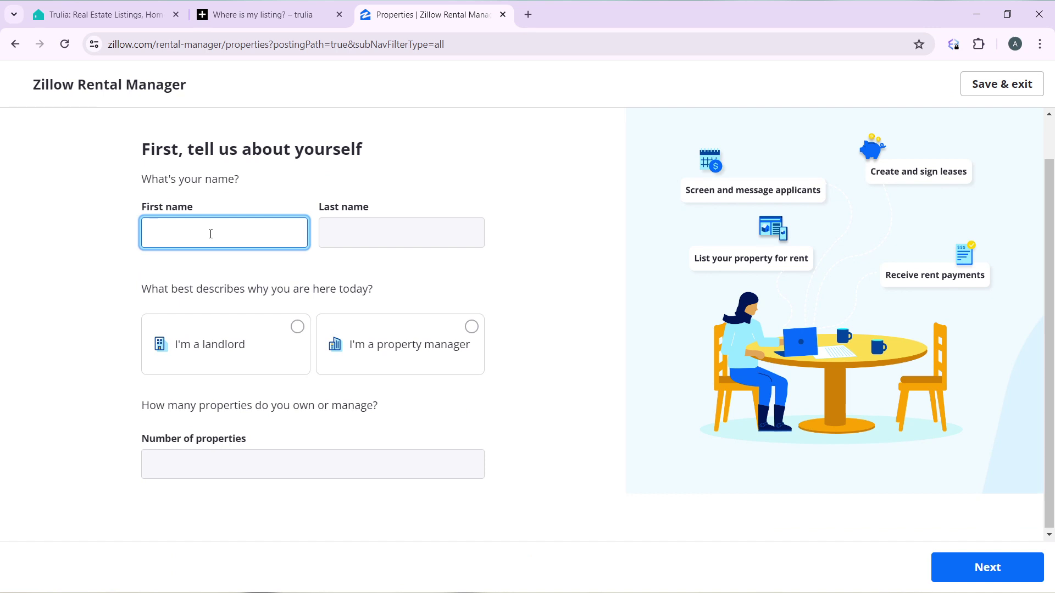
left_click(336, 229)
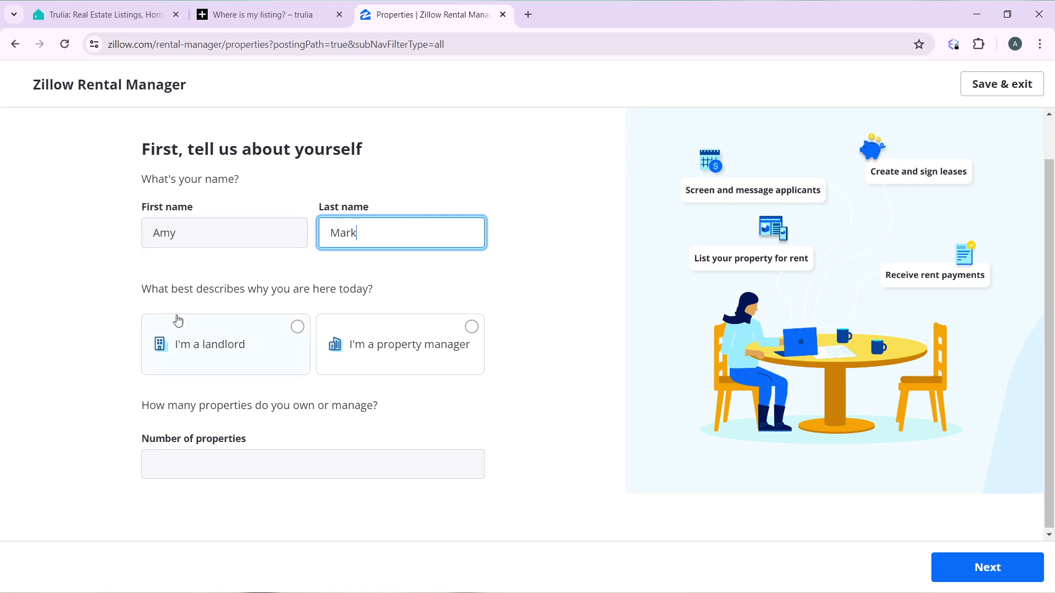
left_click(297, 327)
left_click(298, 327)
left_click(267, 469)
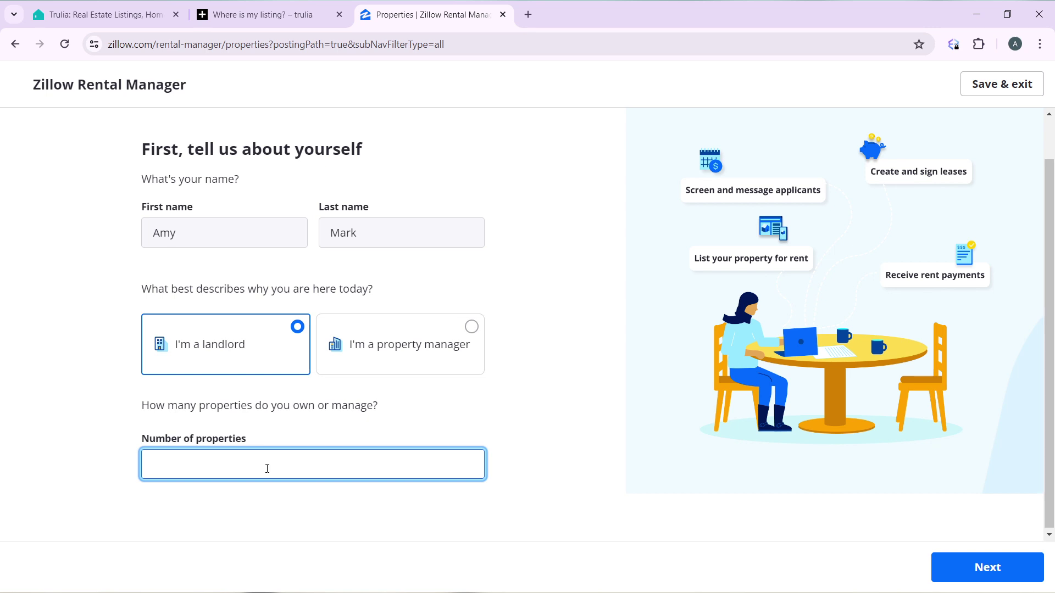
type("1")
left_click(634, 432)
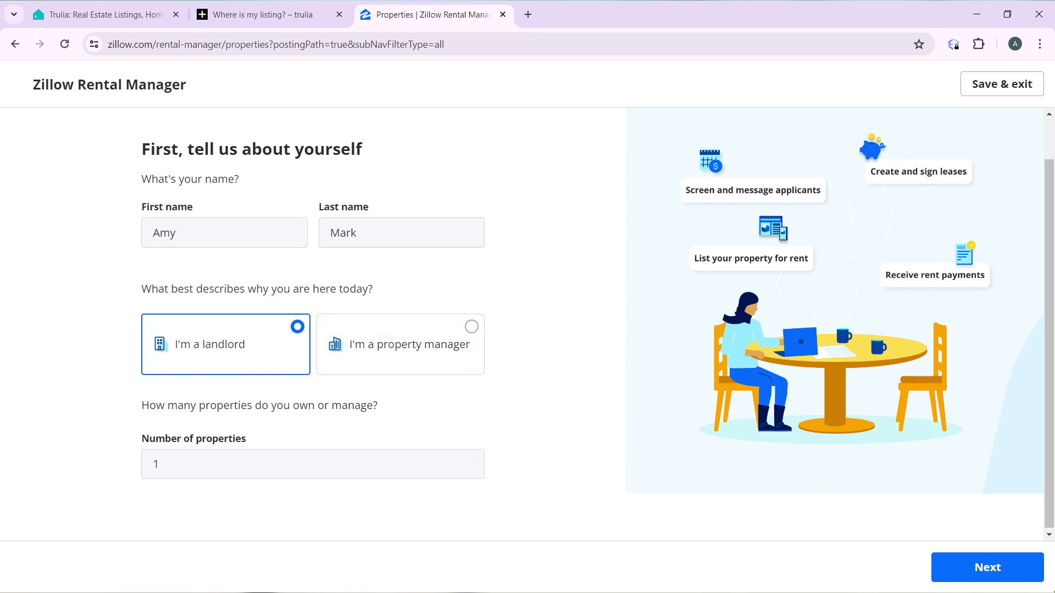
left_click(1015, 569)
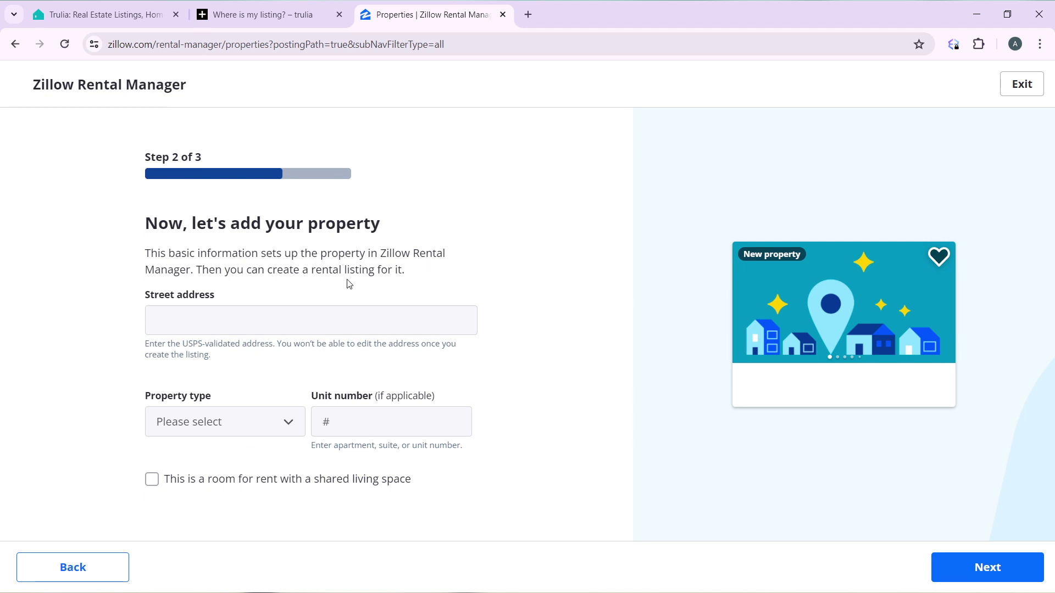
Step: Paste the street address, pick House as property type, enter unit 23, and submit
left_click(248, 322)
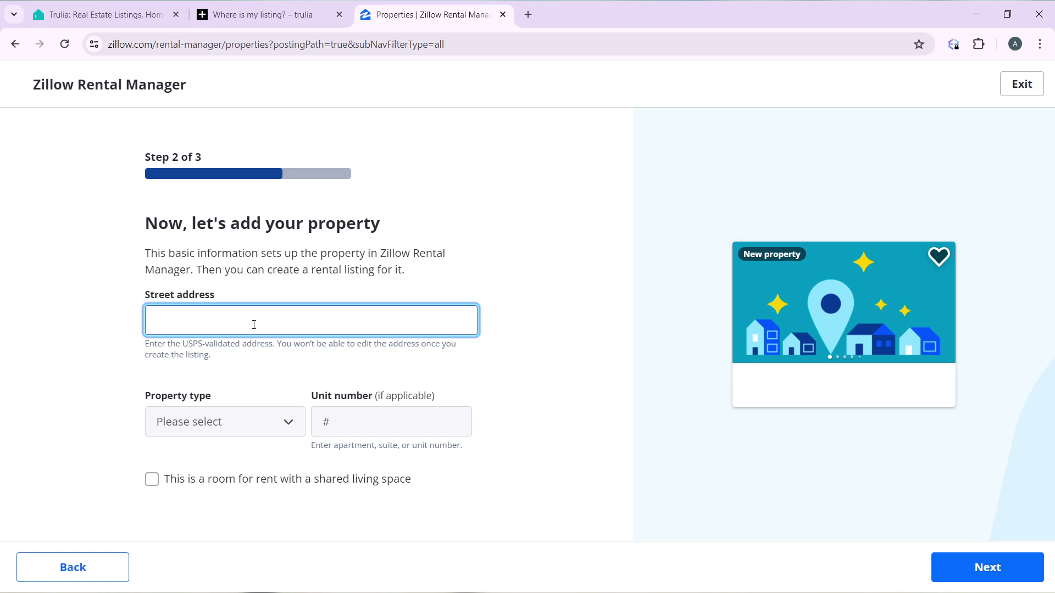
left_click(566, 582)
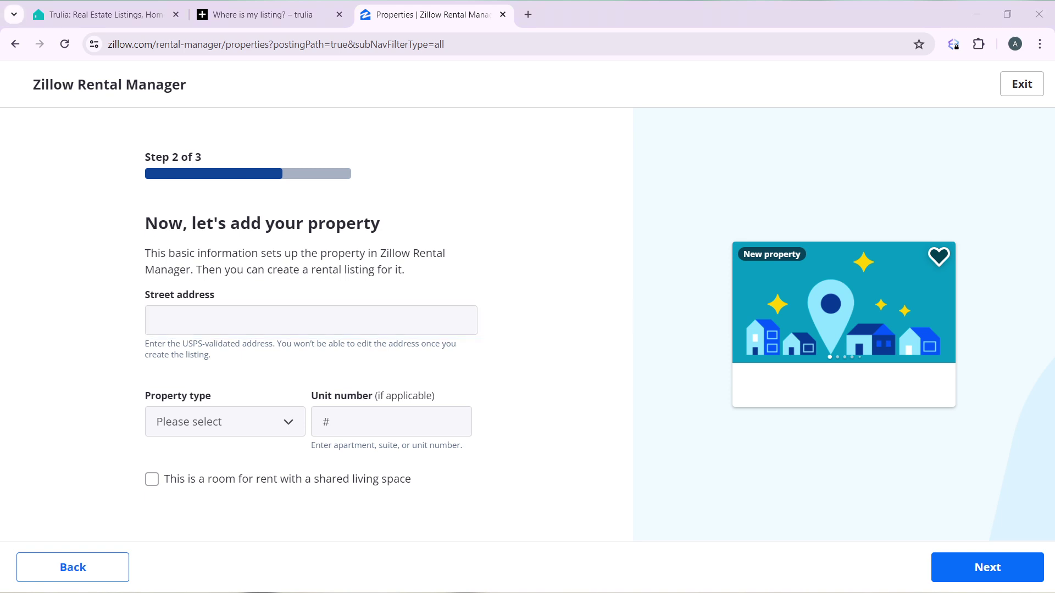
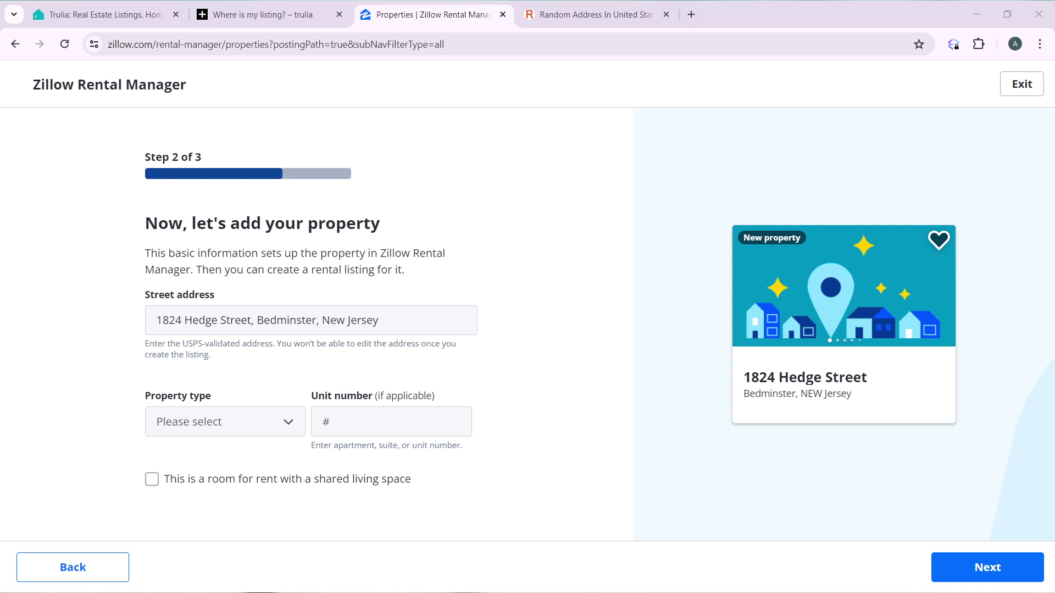
left_click(618, 545)
left_click(290, 331)
left_click(247, 432)
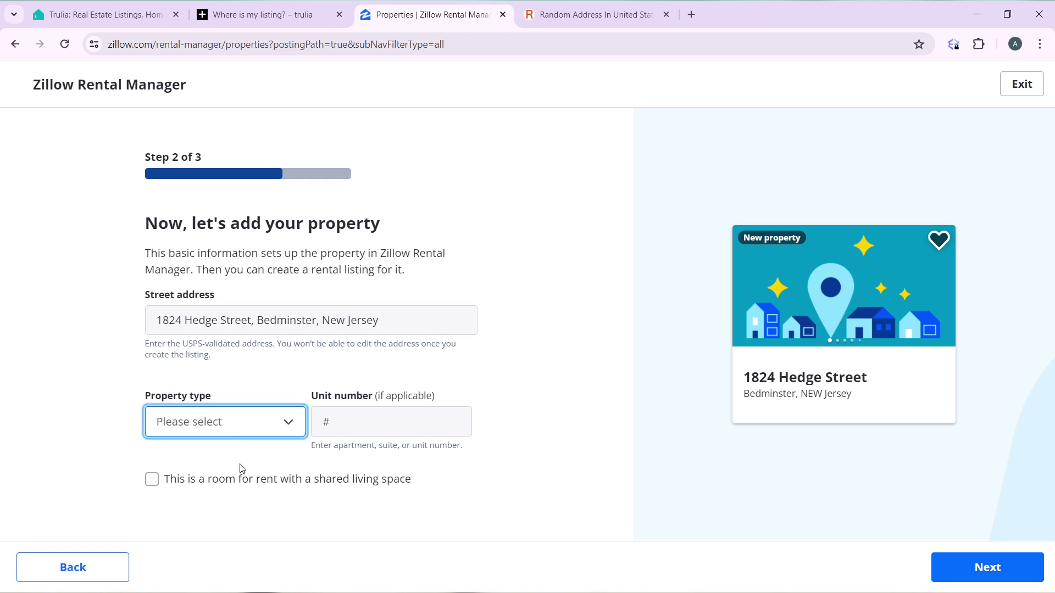
key("h")
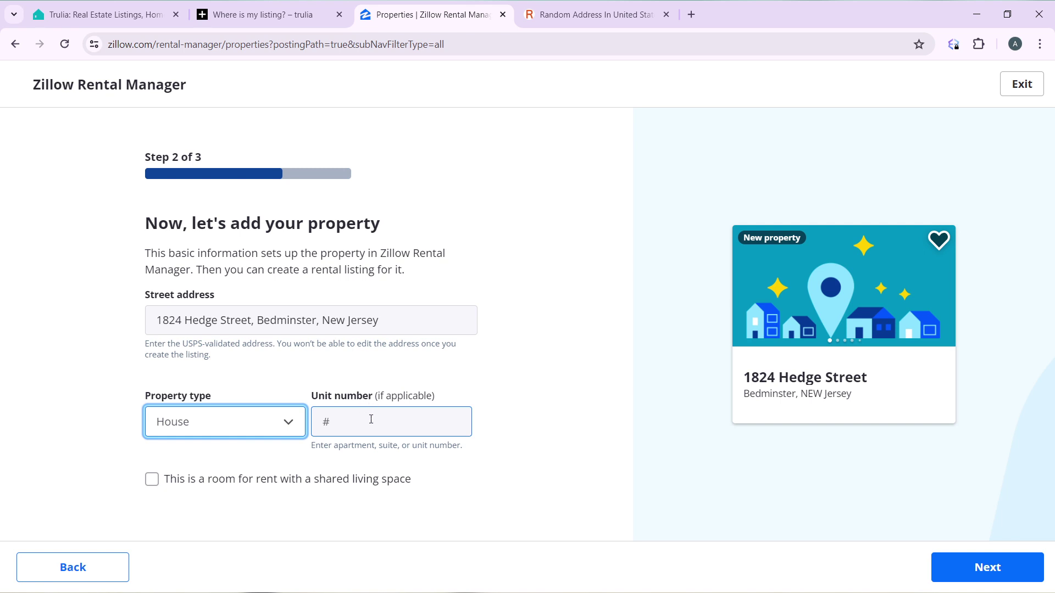
left_click(371, 419)
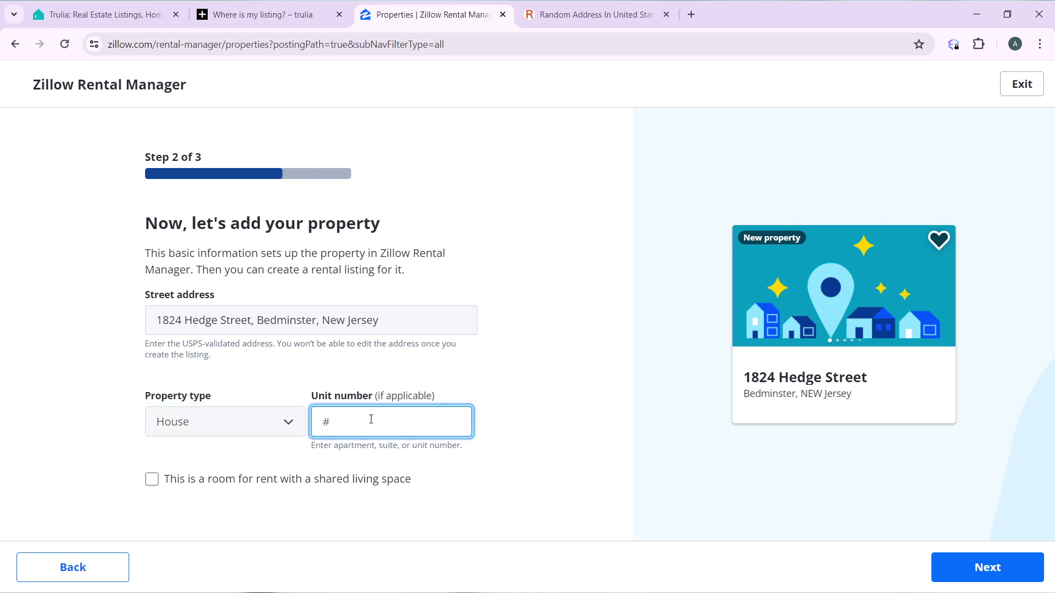
type("23")
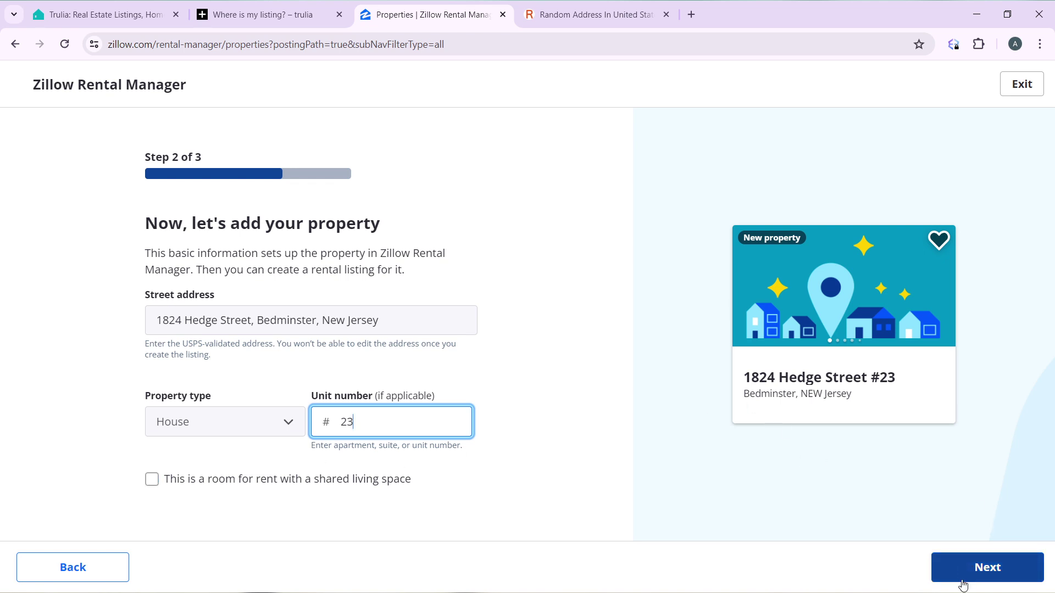
left_click(995, 570)
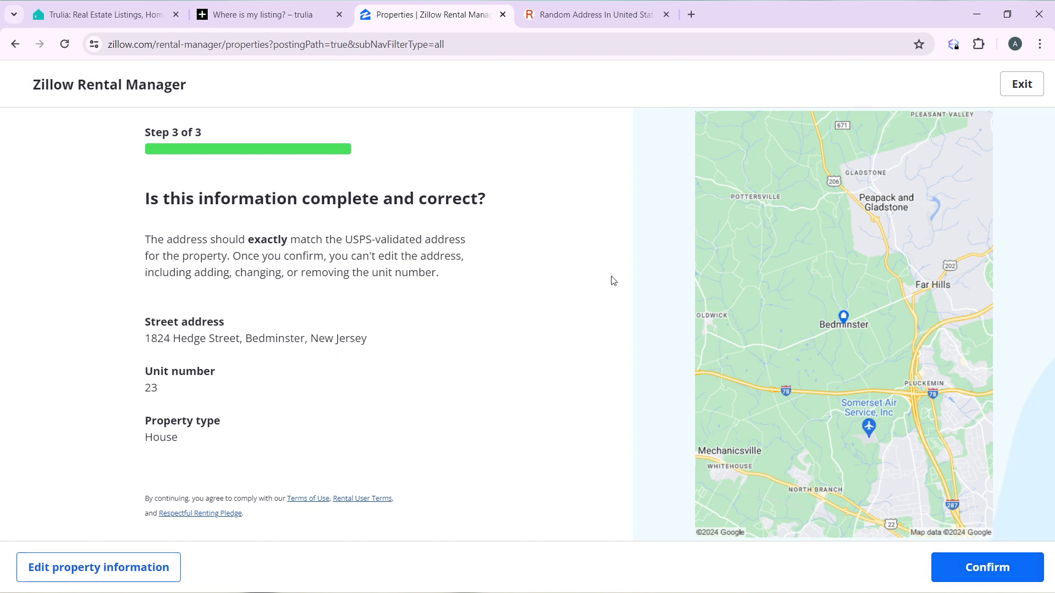
Step: Confirm the reviewed street address, unit number and House property type
left_click(996, 569)
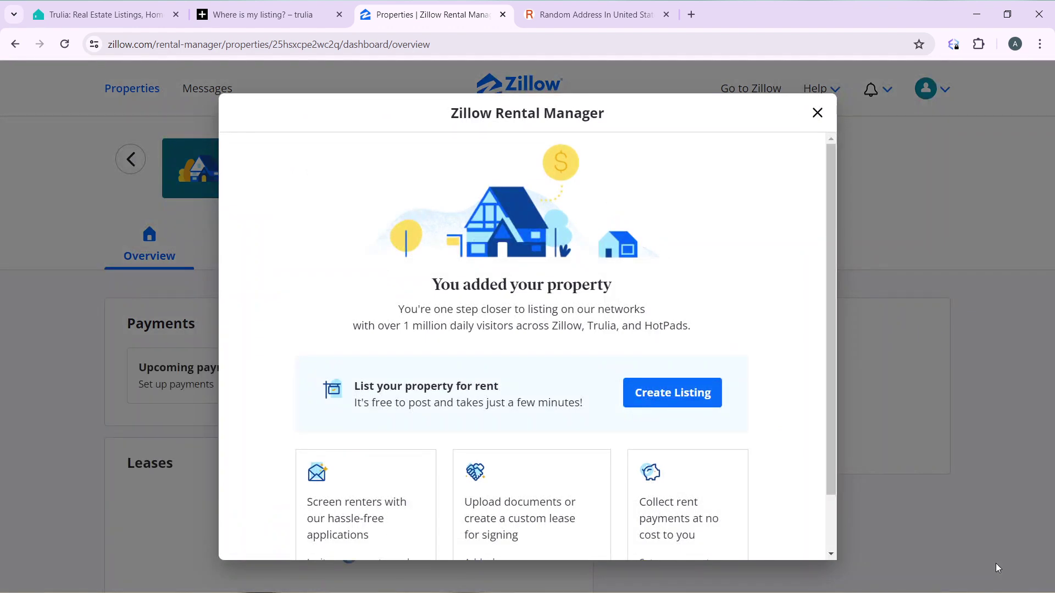
Step: Dismiss the 'You added your property' message to reveal the Off-Market overview
scroll(995, 563, "down", 1)
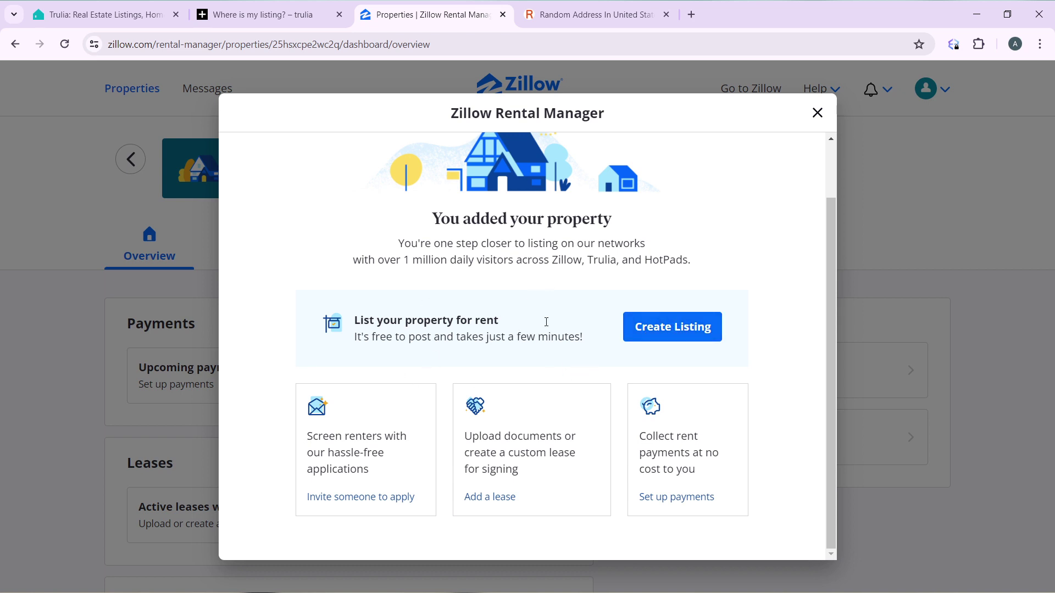
left_click(817, 114)
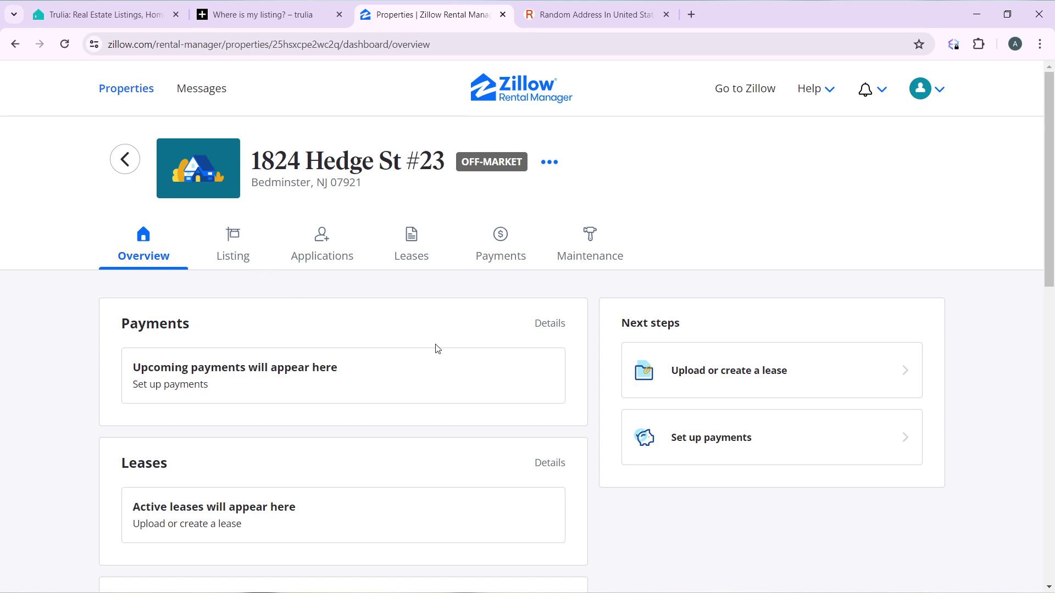
Step: Open the property's Listing tab to begin a new listing
left_click(233, 243)
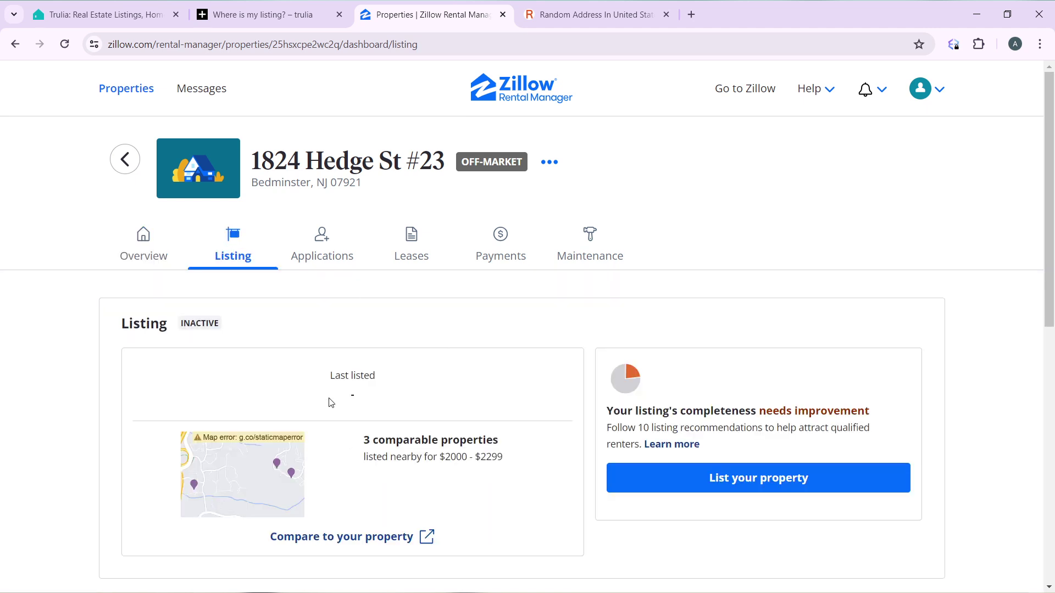
scroll(452, 434, "down", 2)
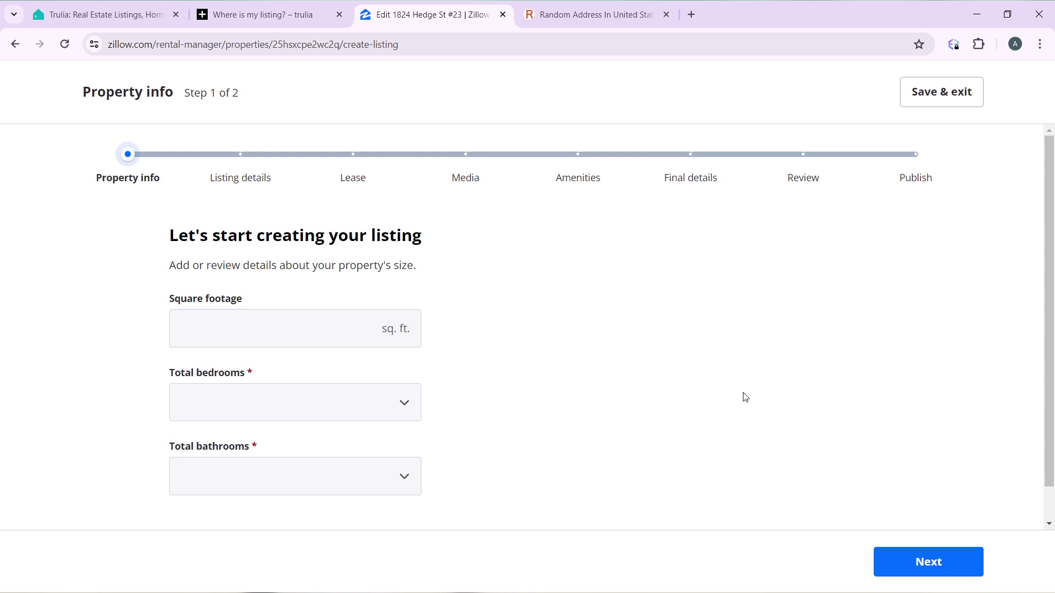
Step: Enter 12 sq. ft., 2 bedrooms and 2 bathrooms, then continue
left_click(244, 323)
left_click(446, 284)
left_click(230, 315)
left_click(256, 266)
left_click(232, 341)
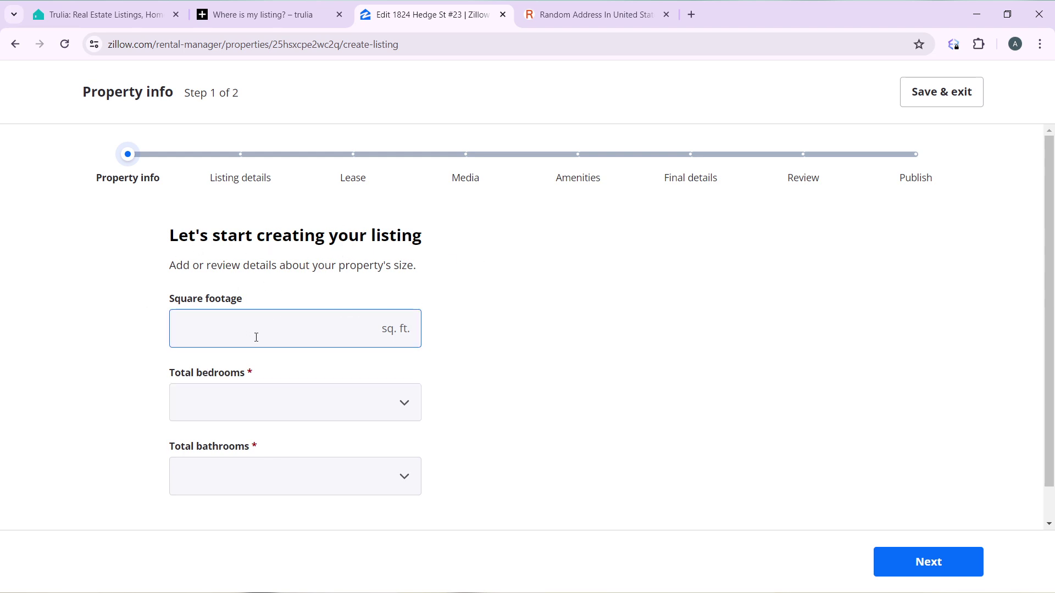
left_click(256, 338)
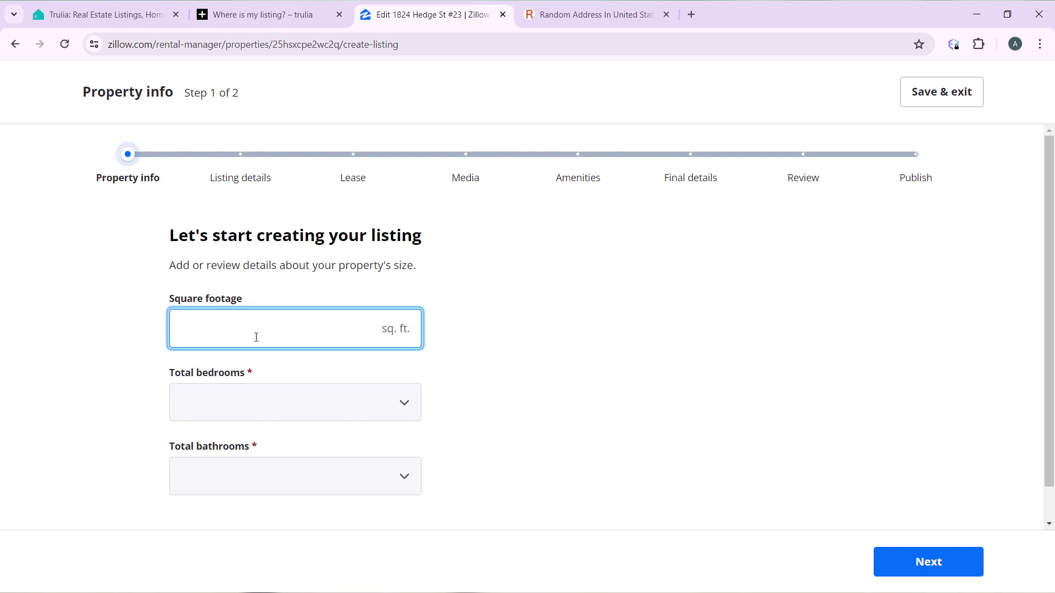
type("12")
left_click(257, 394)
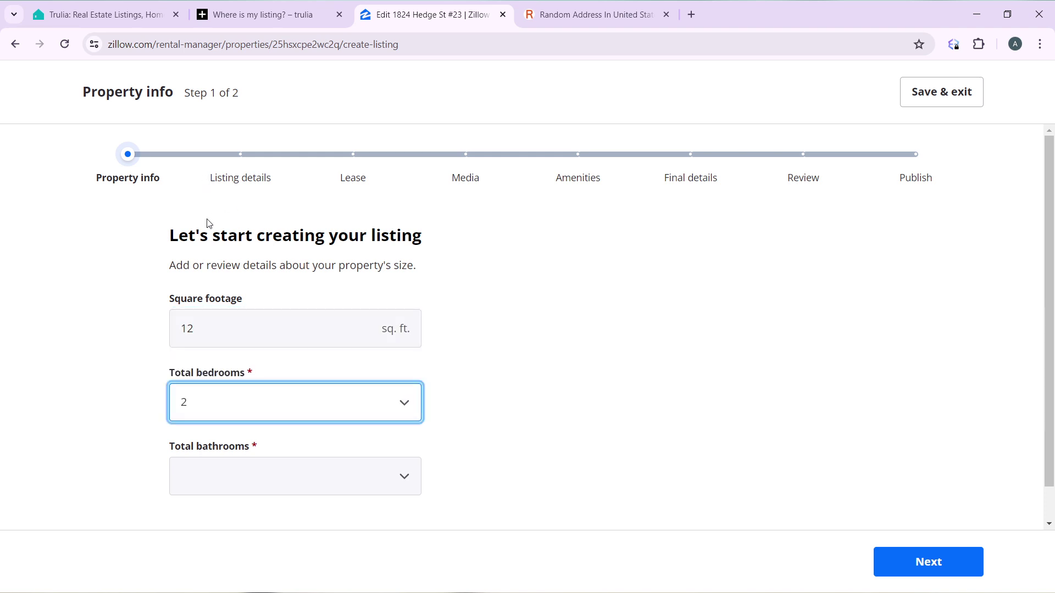
left_click(256, 478)
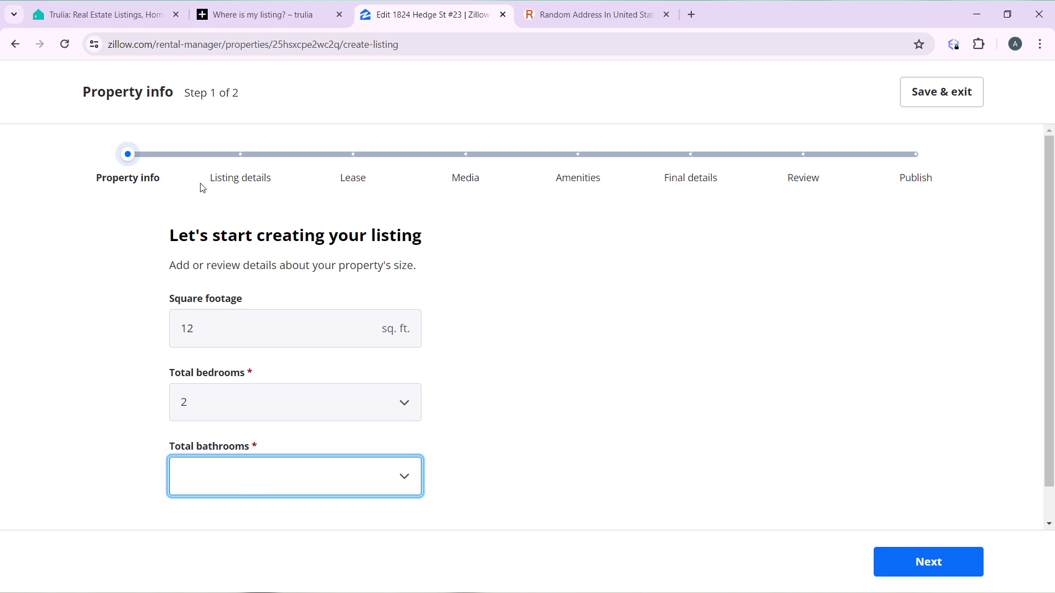
key("2")
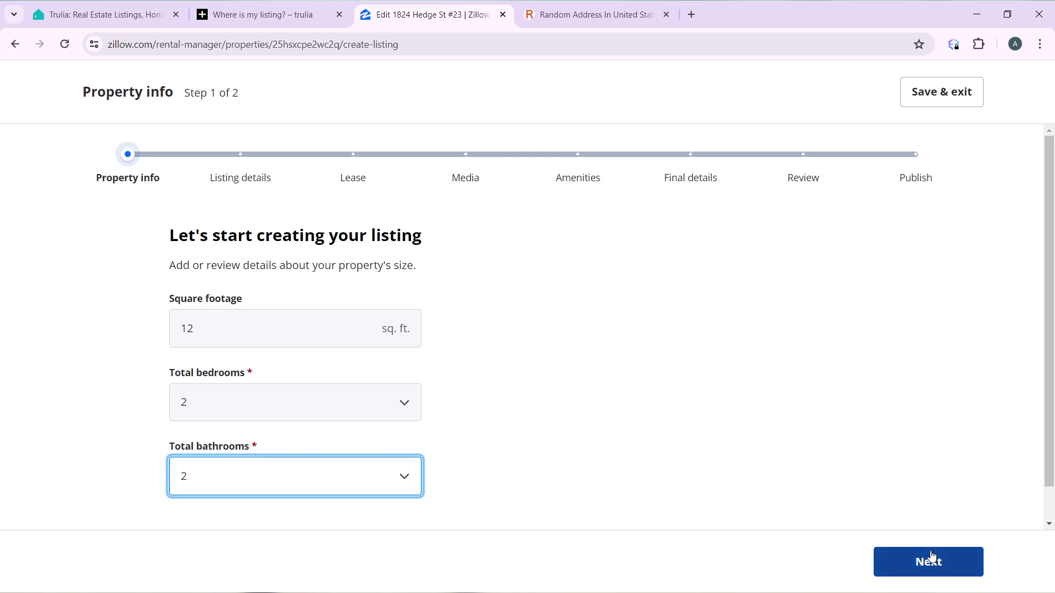
left_click(932, 578)
left_click(932, 571)
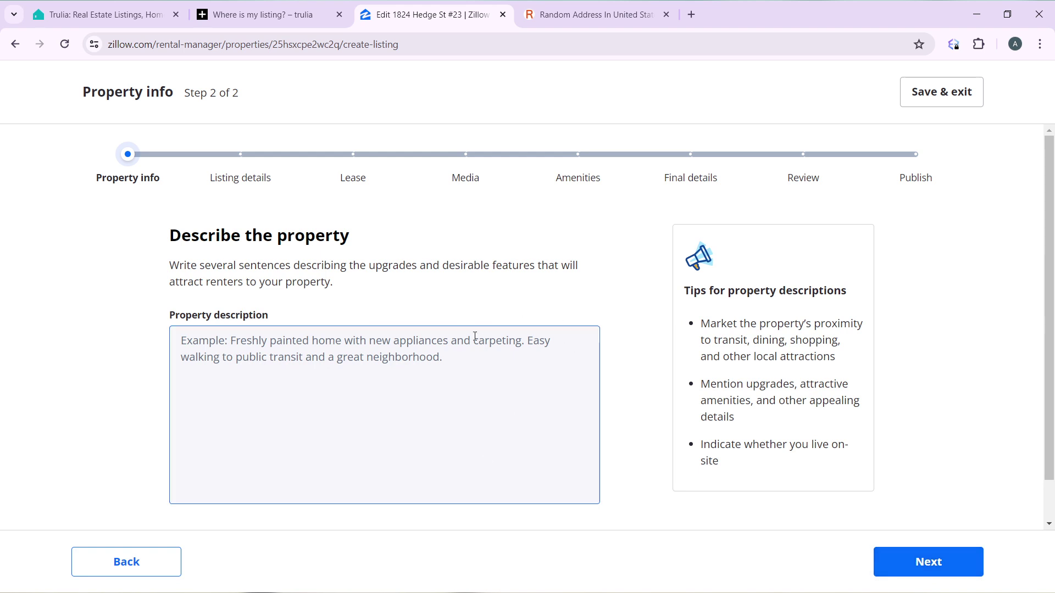
Step: Write the description 'Freshly piainted home with new appliances. It is great for any user!'
left_click(245, 360)
left_click(212, 343)
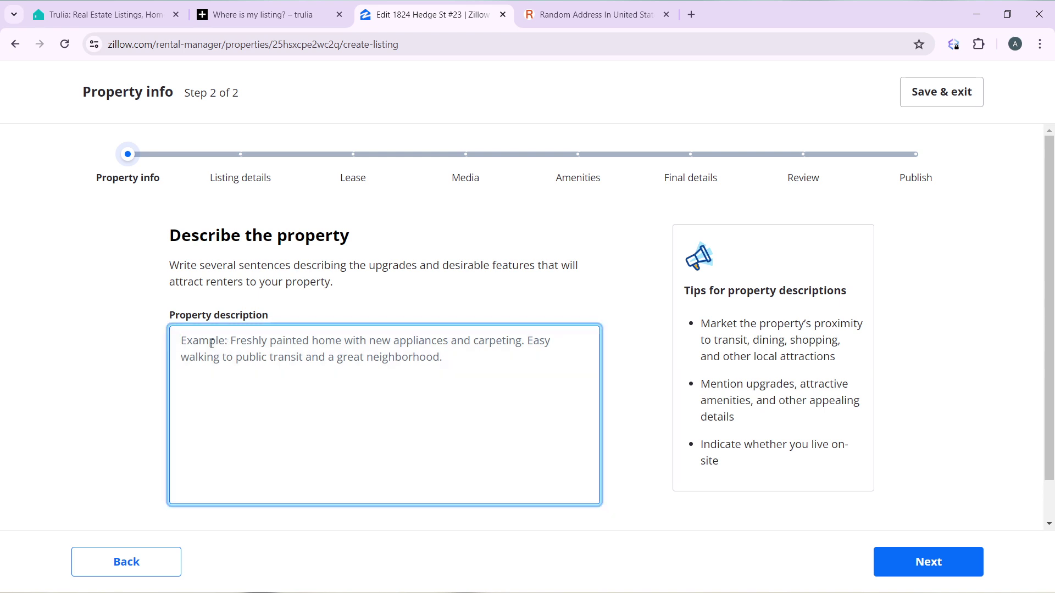
type("Fresh")
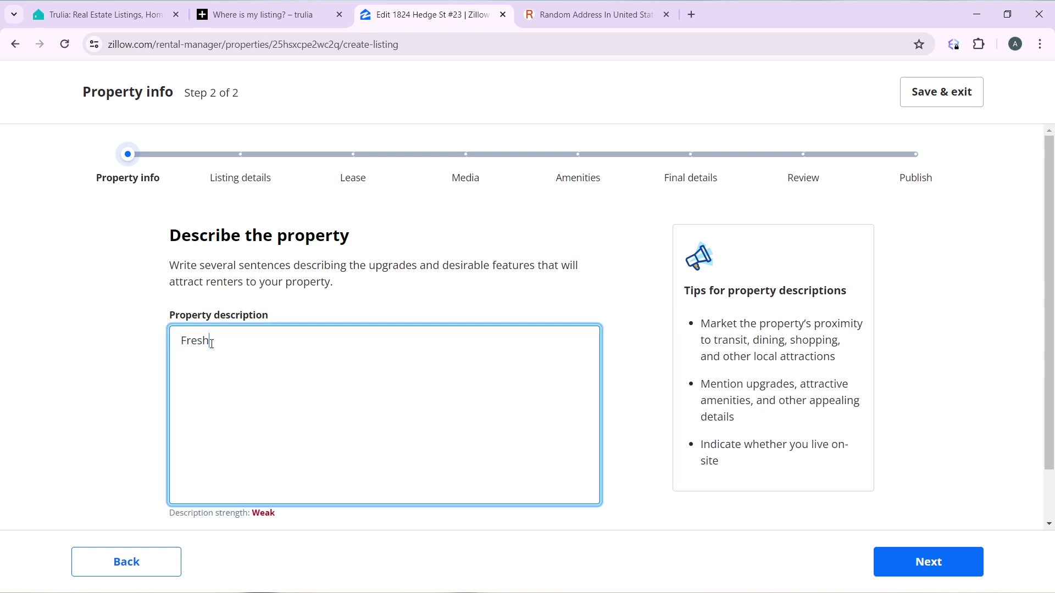
type("ly piainted home with new appliances")
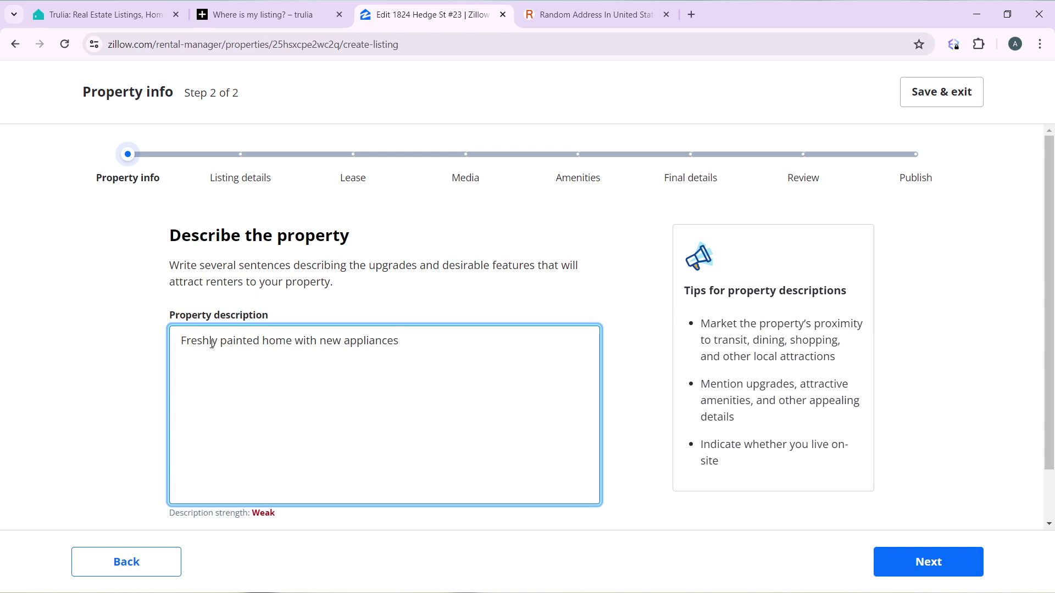
type(". It is great for any user")
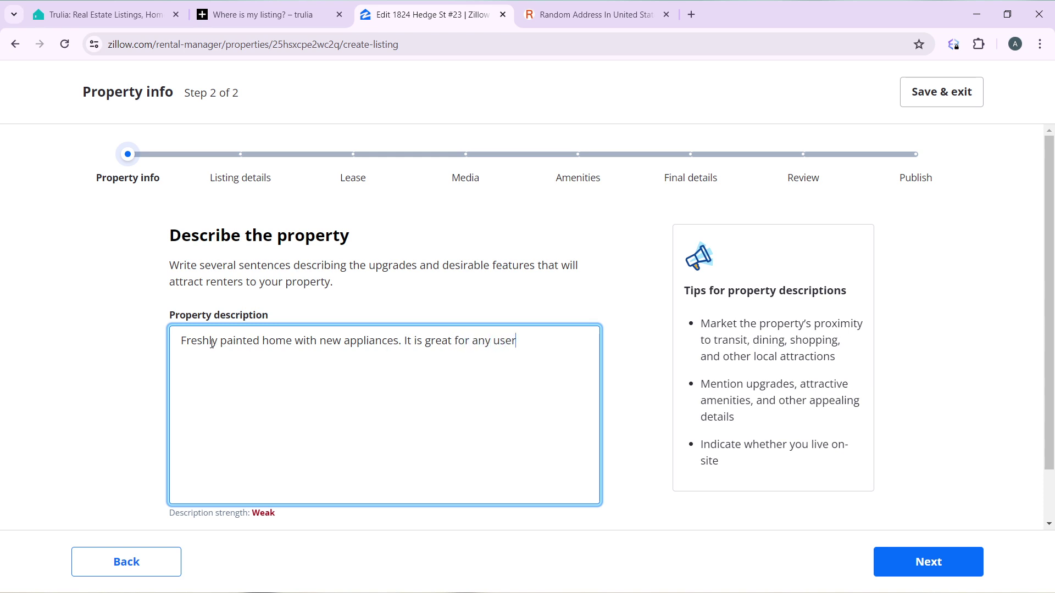
type("!")
Step: Set the monthly rent to $2000
left_click(929, 561)
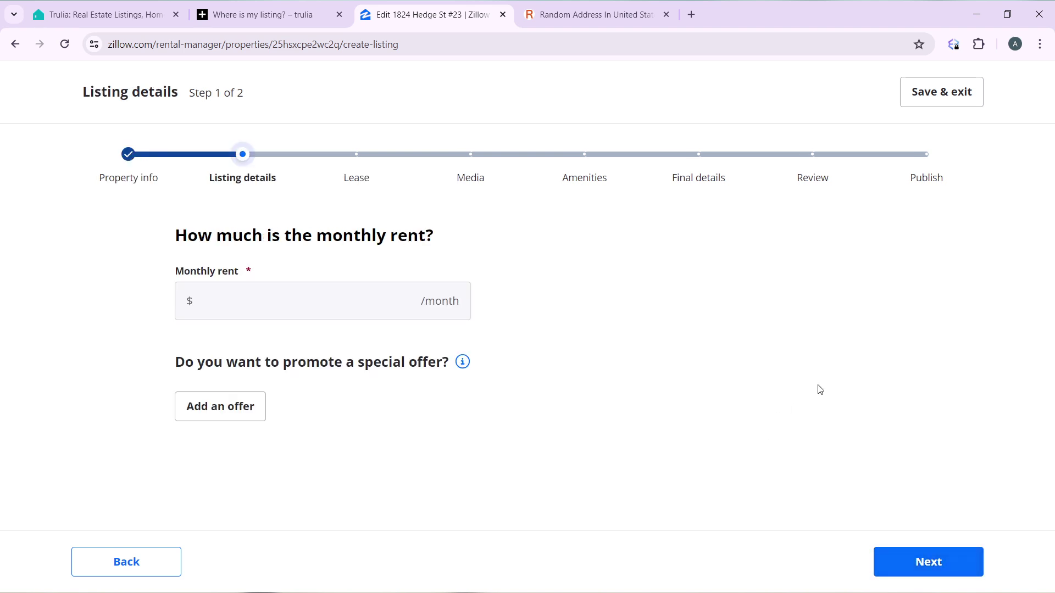
left_click(317, 296)
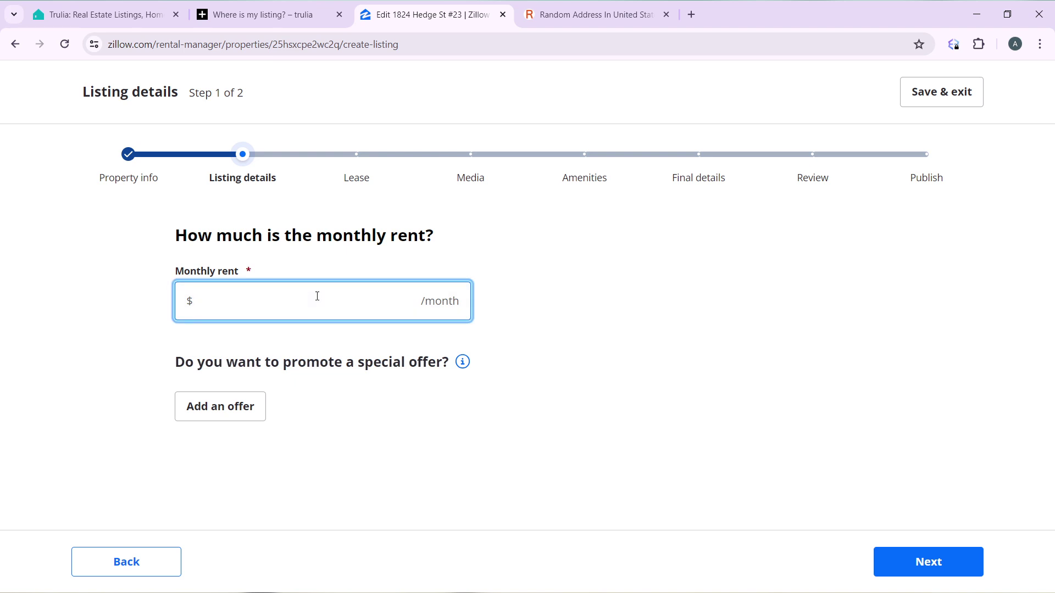
type("2000")
left_click(917, 565)
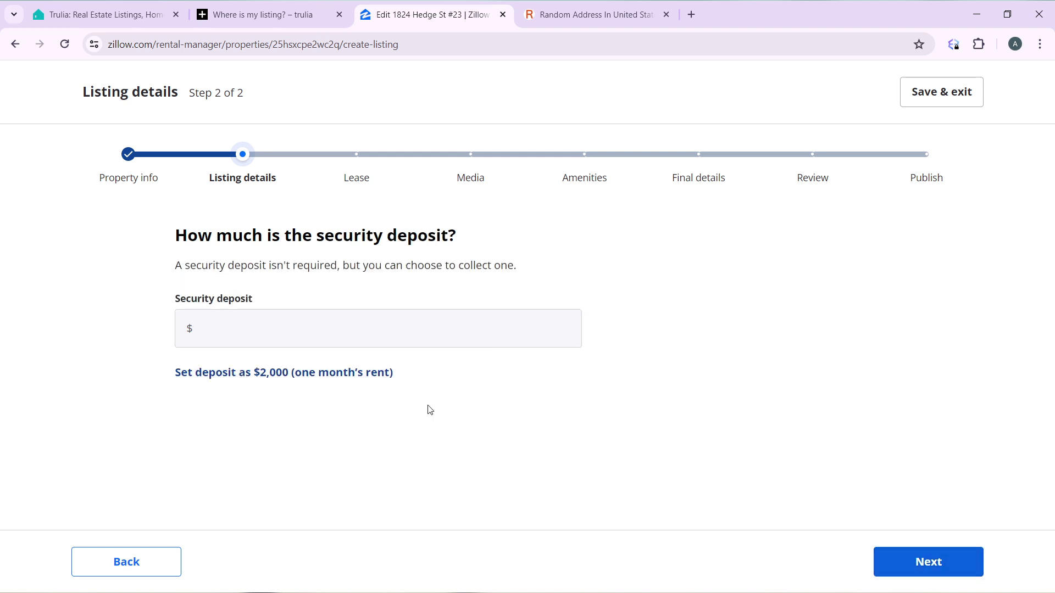
Step: Enter a $2000 security deposit, replacing the mistaken 500
left_click(265, 329)
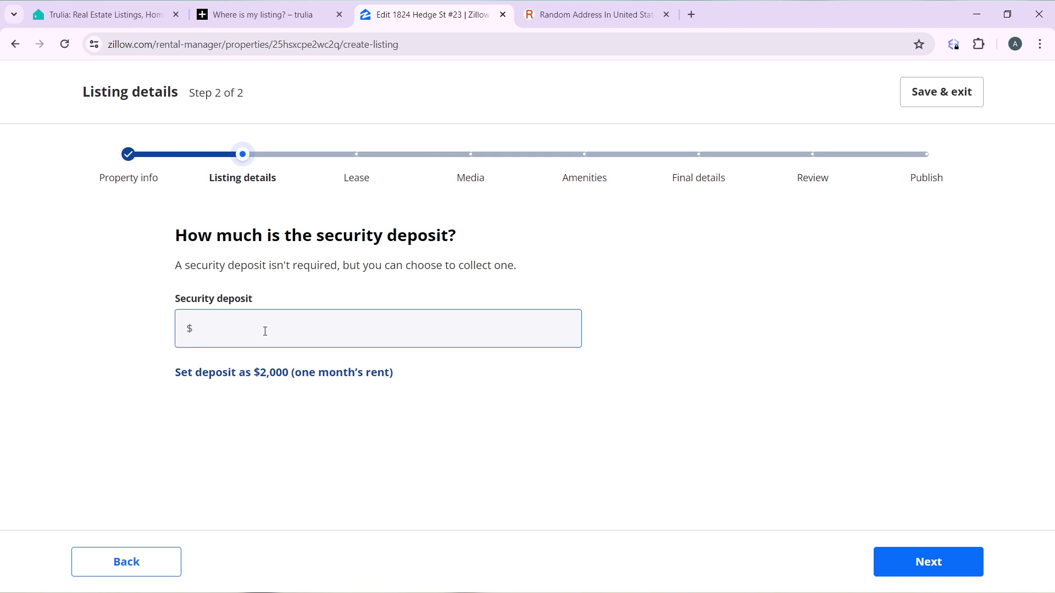
left_click(266, 331)
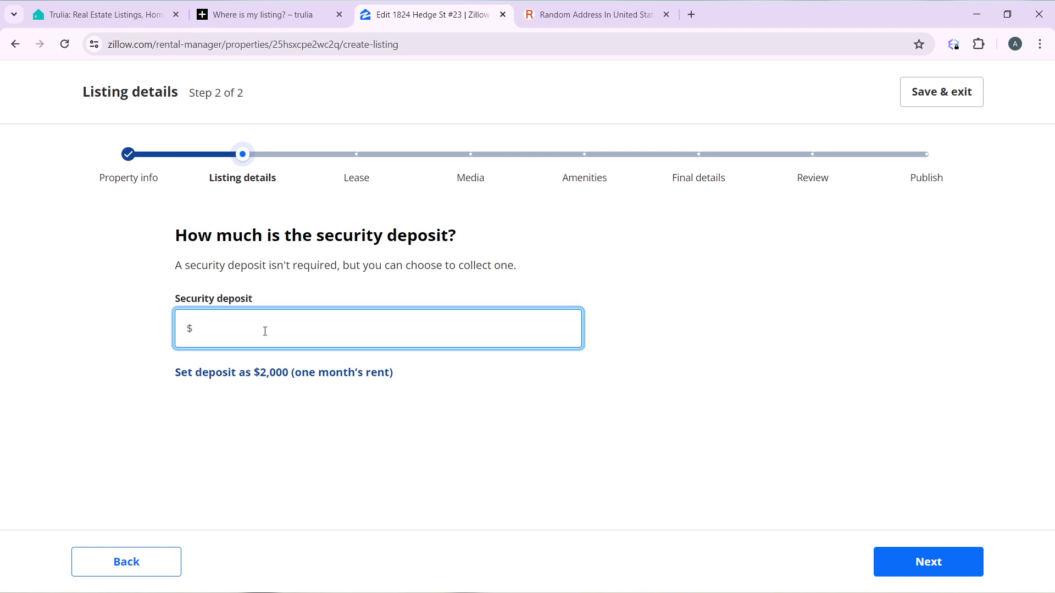
type("5")
type("00")
key("BackSpace")
key("BackSpace")
type("2000")
Step: Allow small dogs and cats at the property
left_click(972, 569)
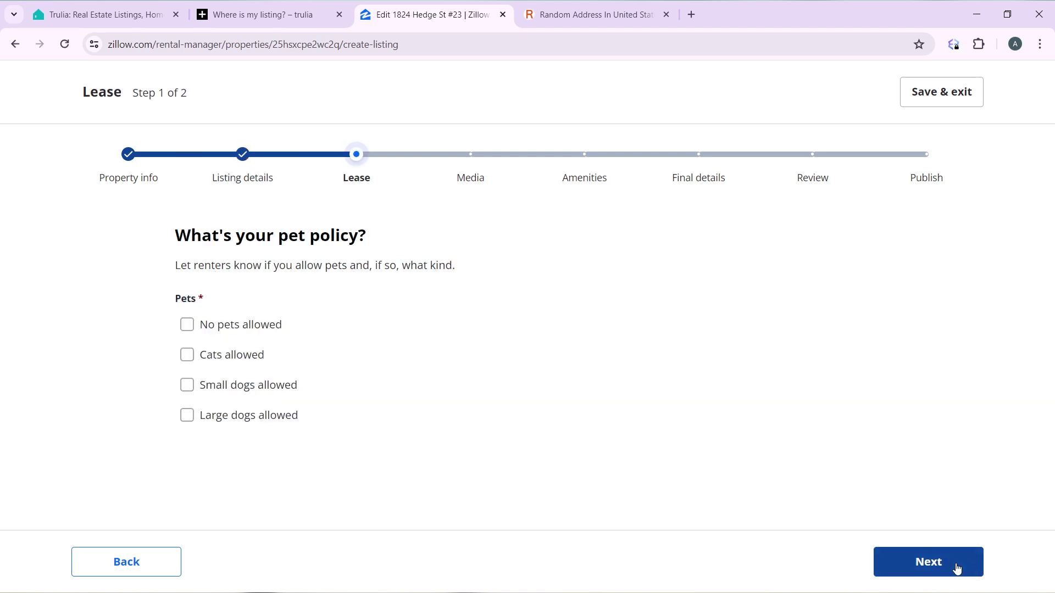
left_click(188, 387)
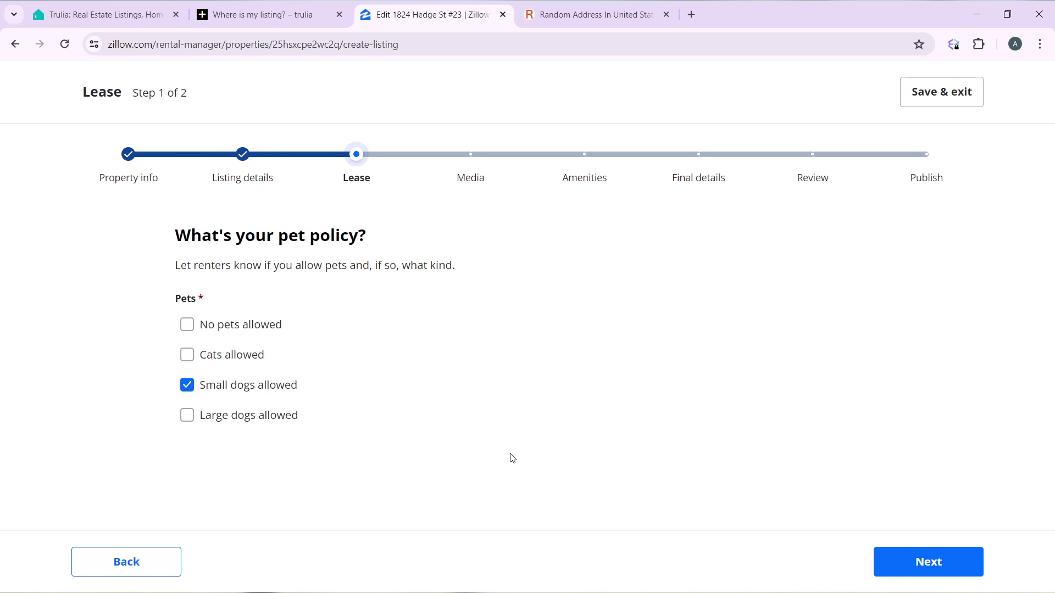
left_click(187, 355)
left_click(910, 570)
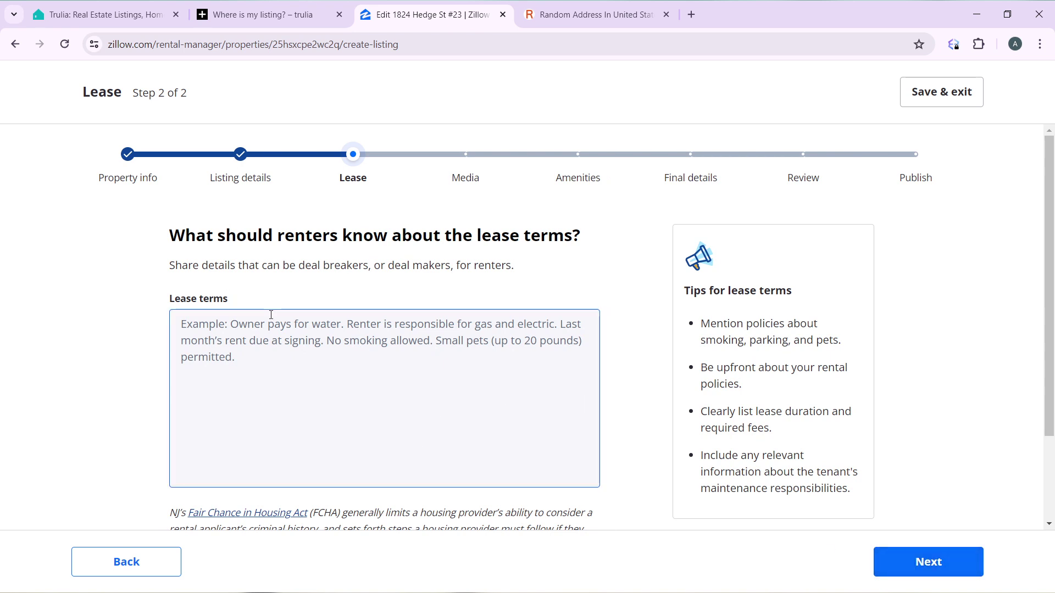
Step: Enter lease terms 'Renter is responsible for gas and electric.', fixing the 'Resnter' typo
scroll(271, 317, "down", 1)
scroll(577, 335, "up", 1)
left_click(204, 330)
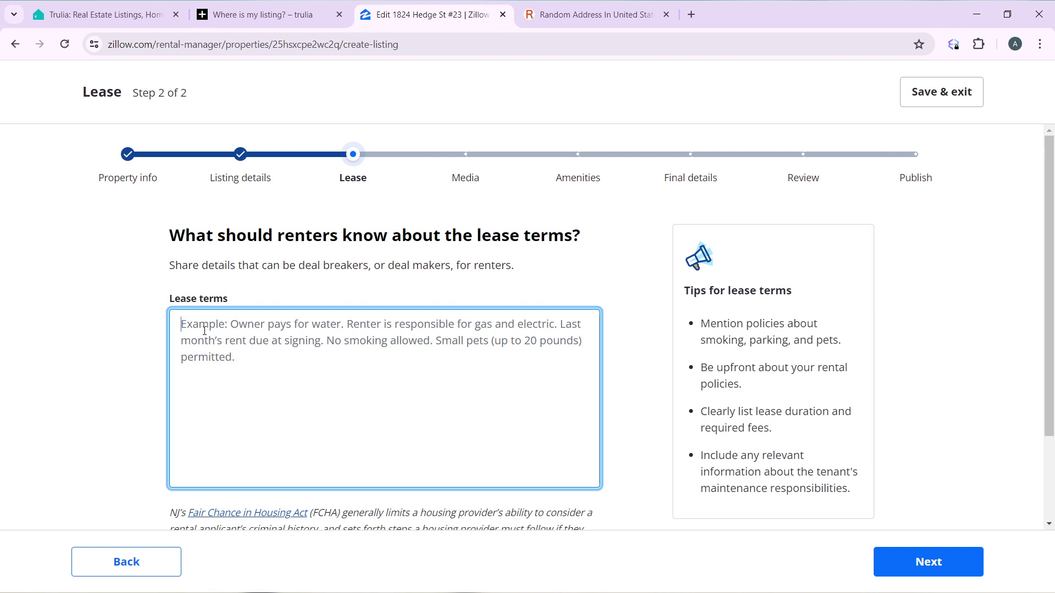
type("Re")
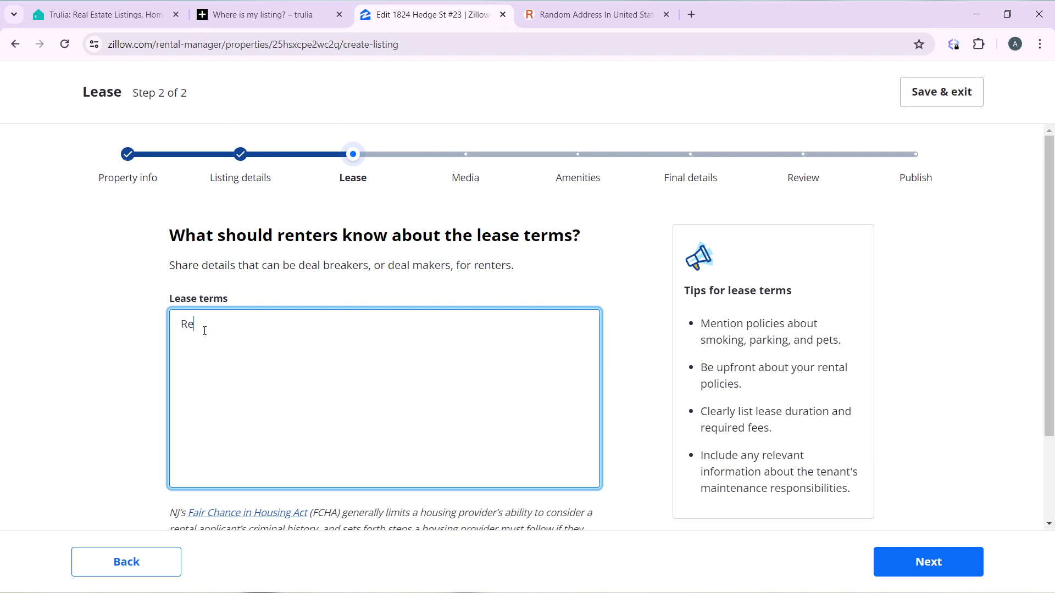
type("snter is responsible for g")
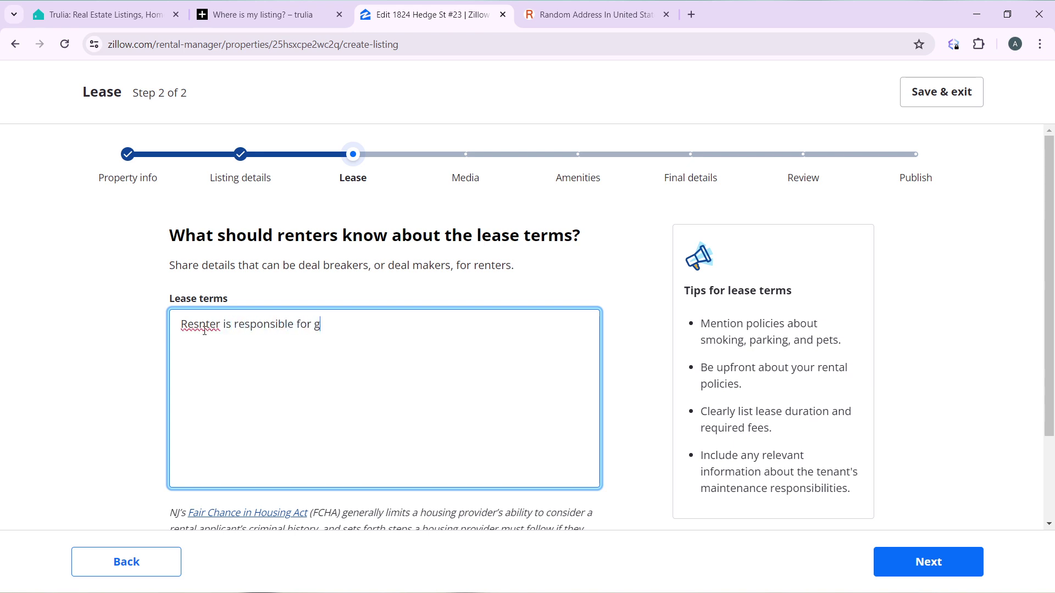
type("as and electric.")
left_click(207, 328)
key("BackSpace")
key("BackSpace")
type("n")
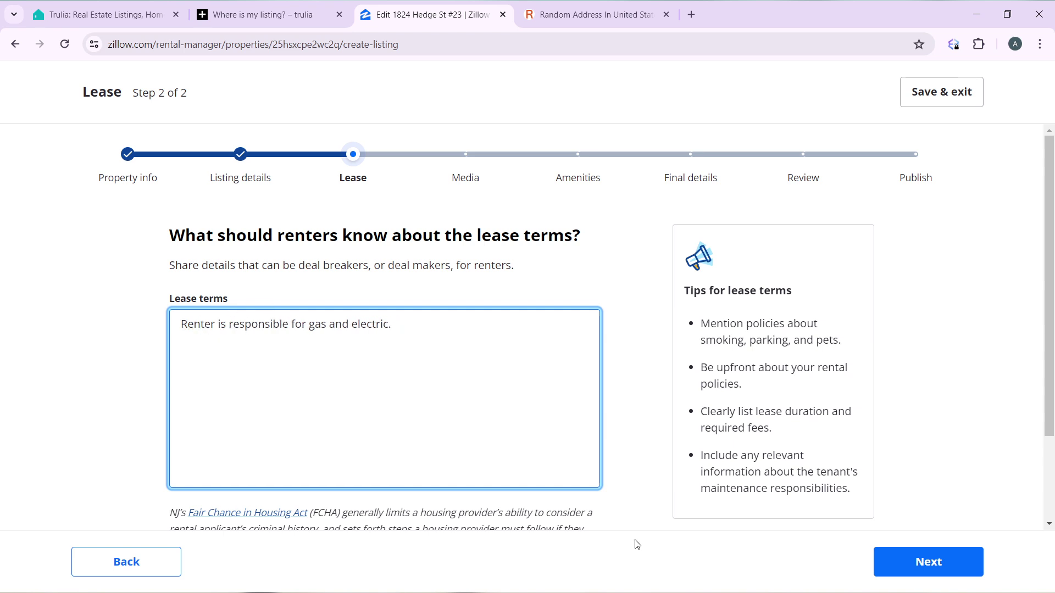
left_click(930, 572)
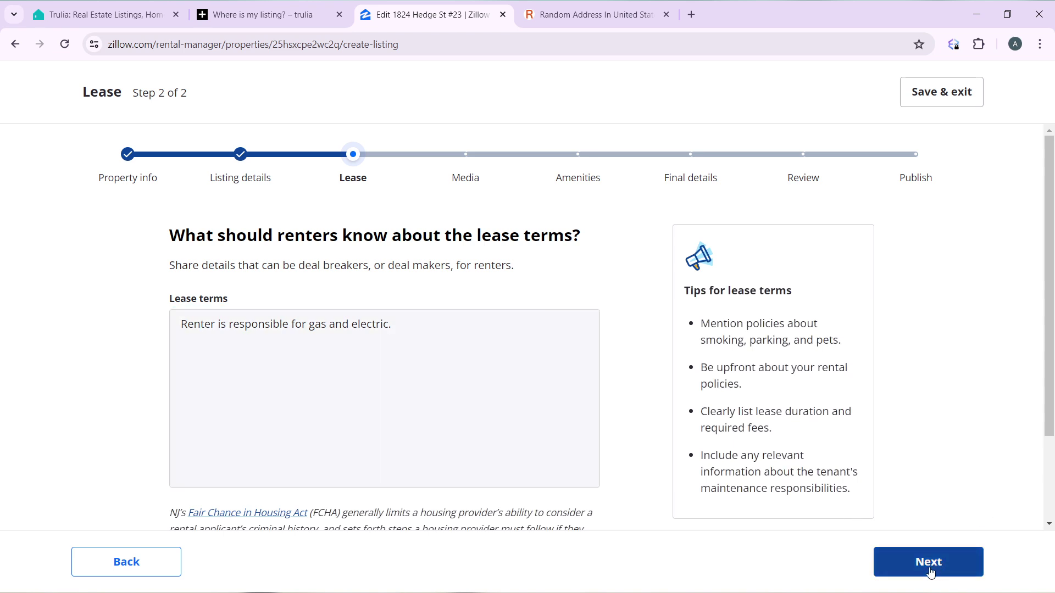
Step: On the Media step, upload a photo of a room with a desk chair from the computer
left_click(930, 572)
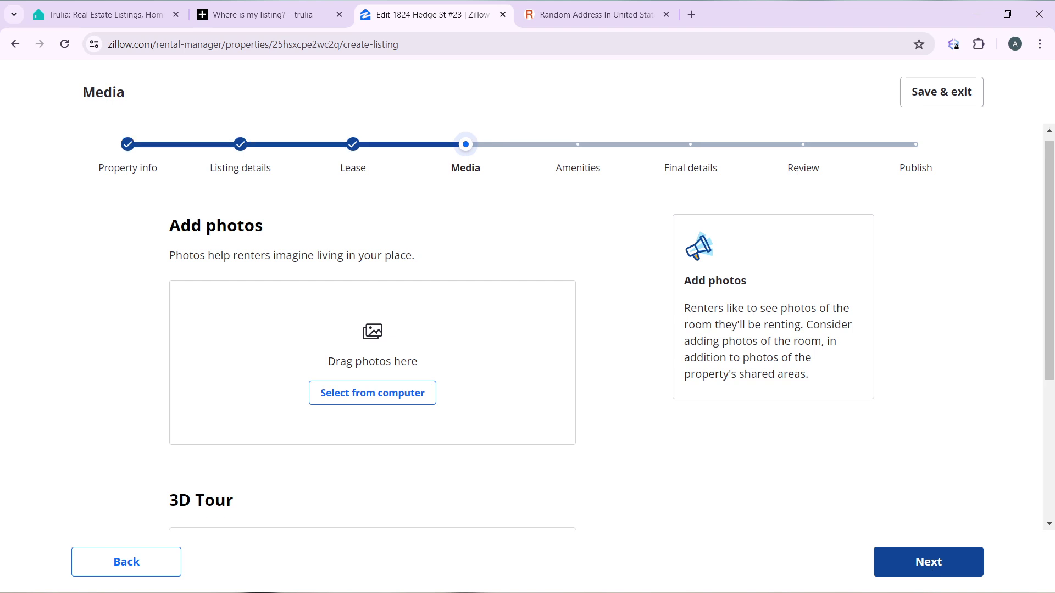
scroll(605, 330, "down", 4)
scroll(604, 329, "up", 1)
scroll(489, 528, "up", 1)
scroll(489, 528, "down", 1)
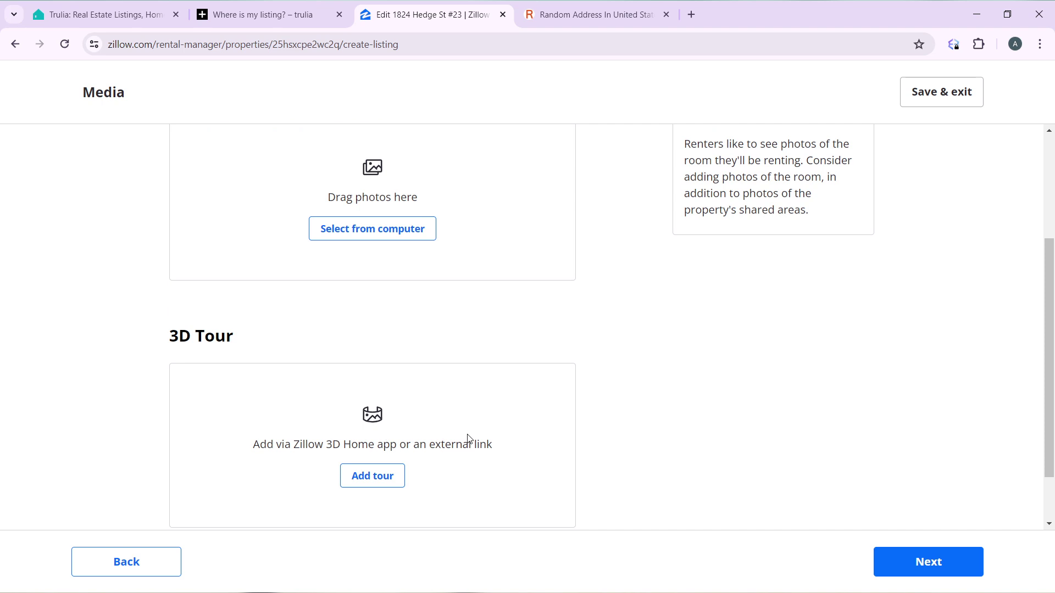
scroll(474, 135, "up", 1)
scroll(527, 327, "up", 1)
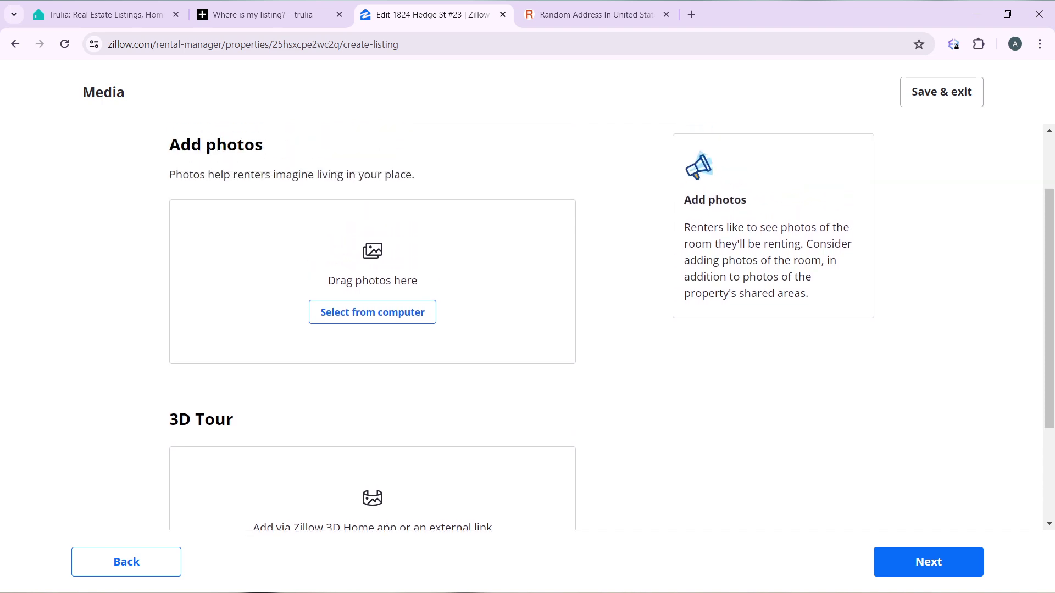
left_click(406, 315)
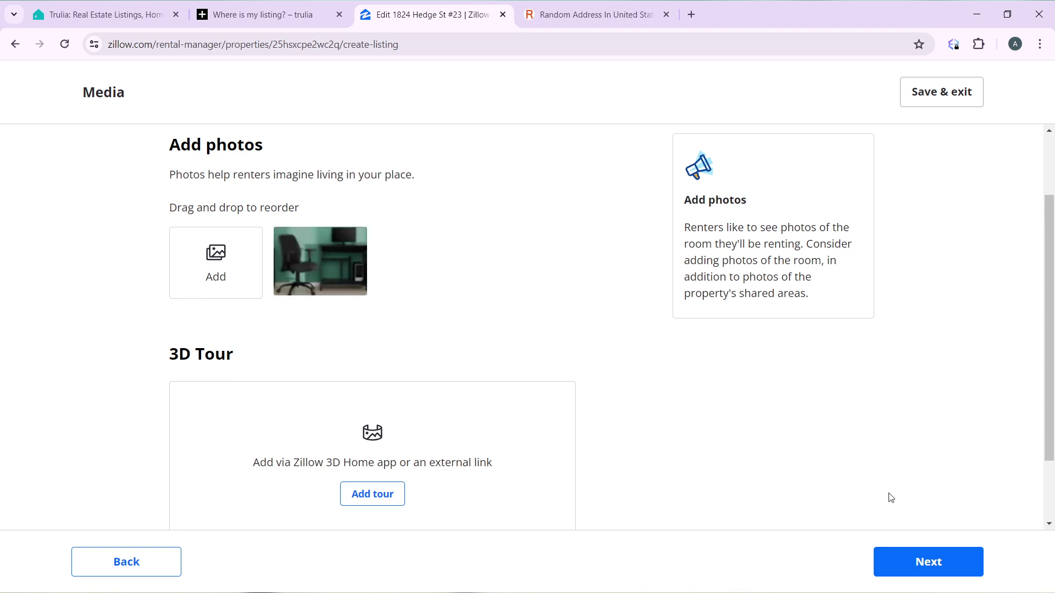
Step: Mark the amenities: balcony or deck, furnished, hardwood floors, dishwasher, pool and bicycle storage
left_click(937, 565)
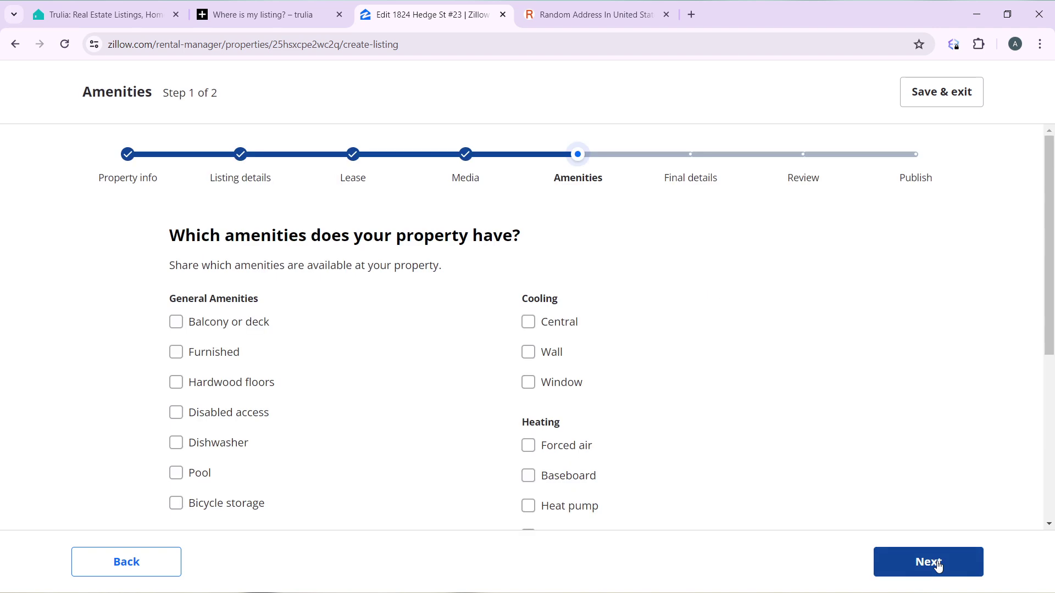
left_click(177, 327)
left_click(174, 359)
left_click(175, 384)
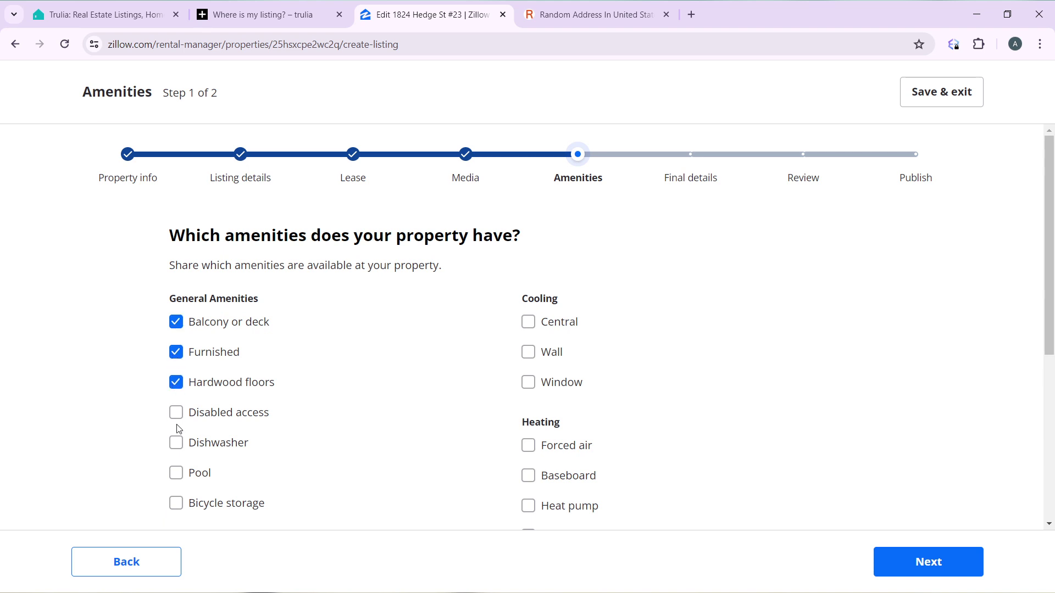
left_click(176, 442)
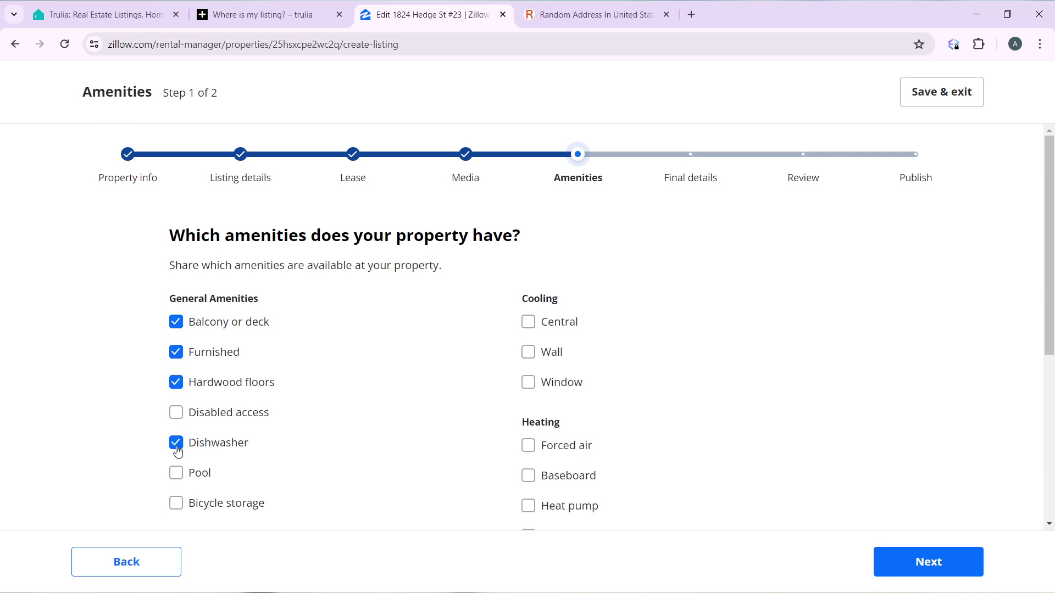
left_click(177, 475)
left_click(177, 507)
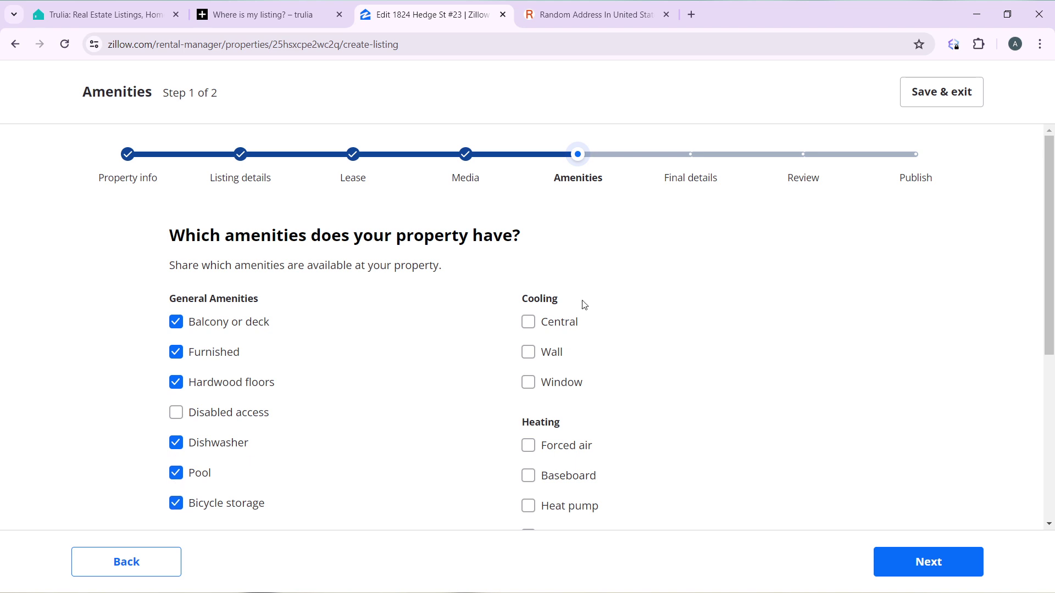
Step: Set cooling to central plus window units, heating to forced air, and add attached parking
left_click(528, 323)
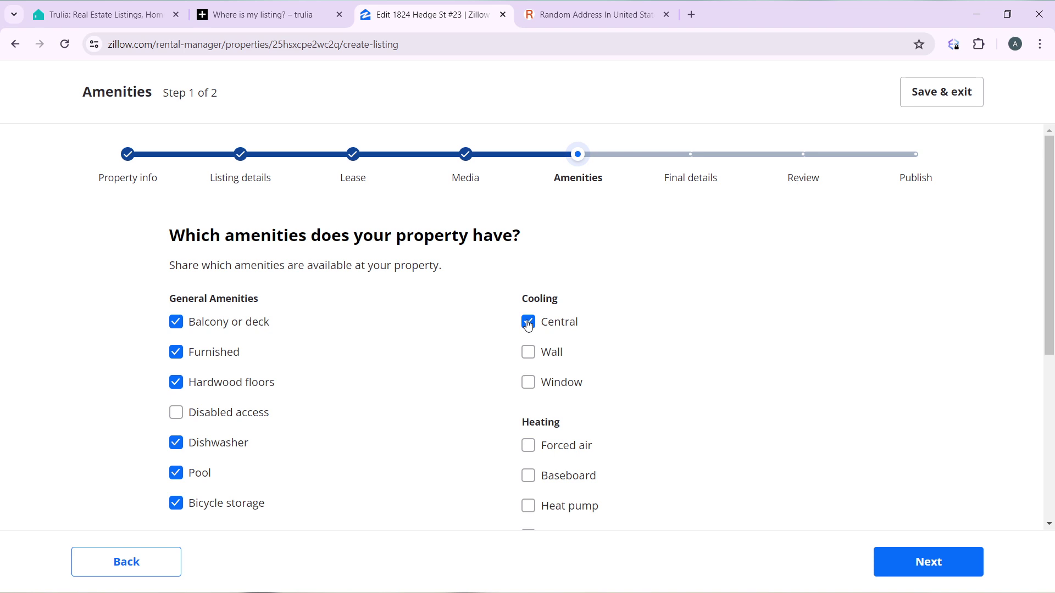
left_click(529, 384)
scroll(539, 443, "down", 3)
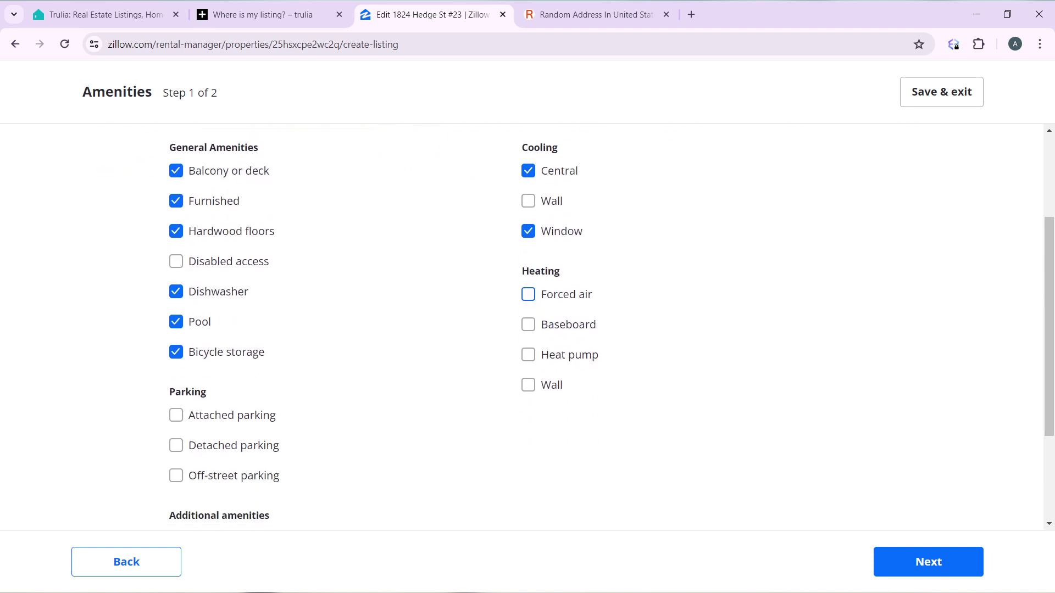
left_click(528, 295)
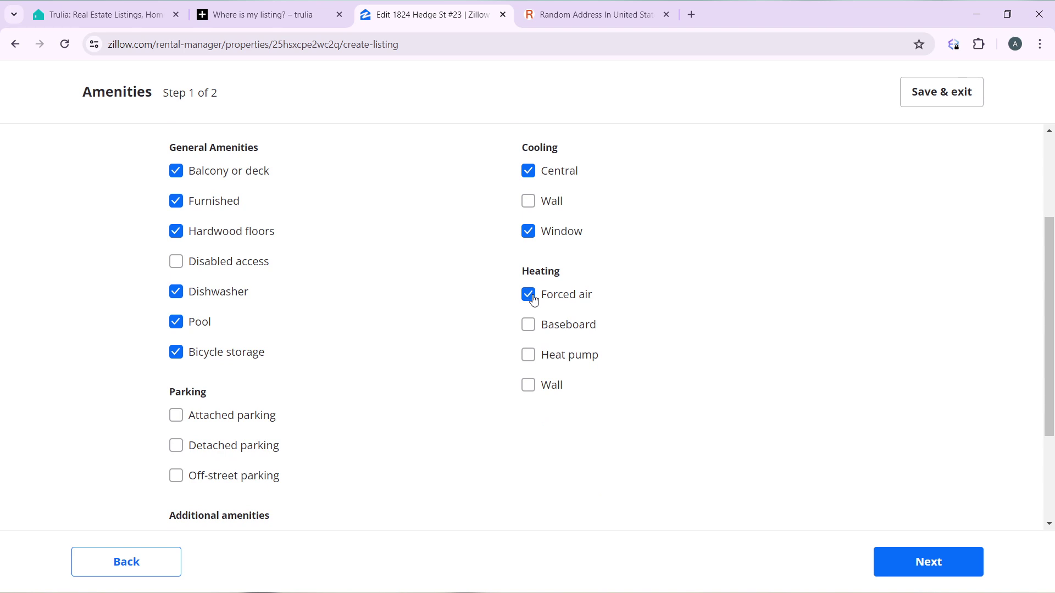
left_click(176, 417)
scroll(456, 437, "down", 3)
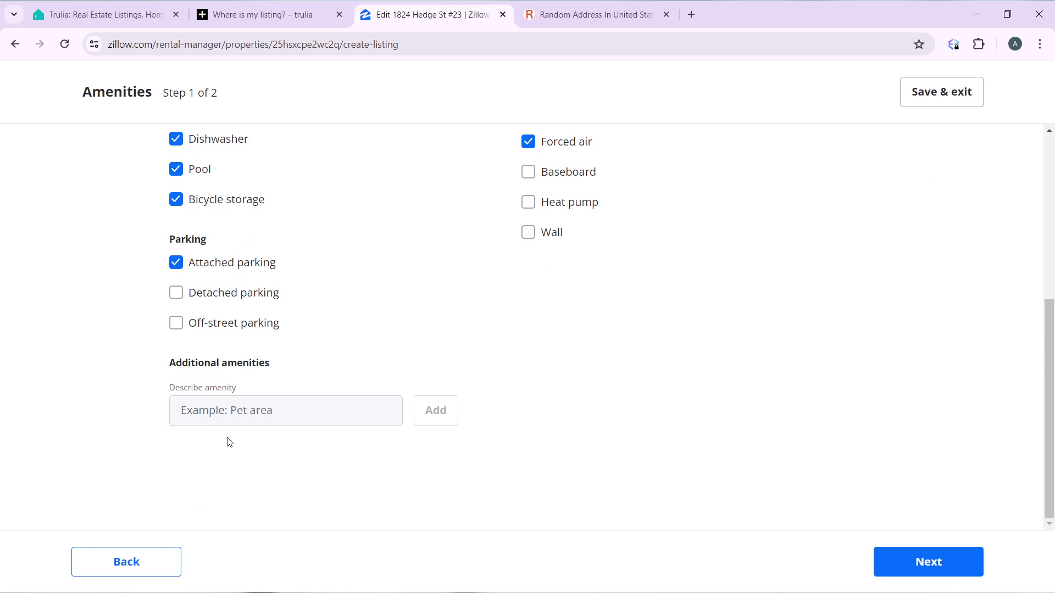
Step: Indicate that a washer-dryer is included and continue to Final details
left_click(905, 563)
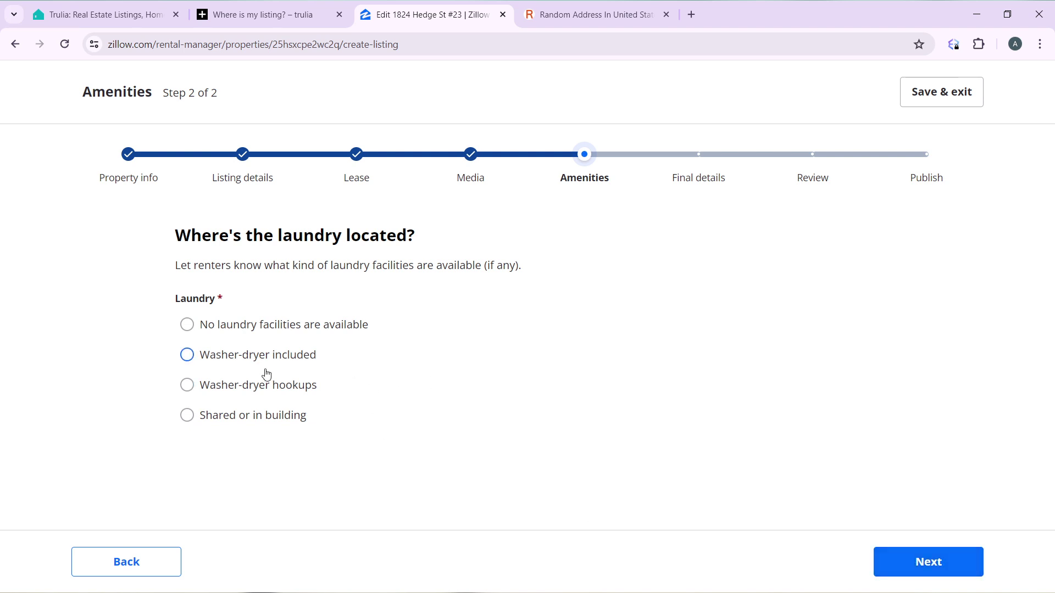
left_click(191, 357)
left_click(936, 571)
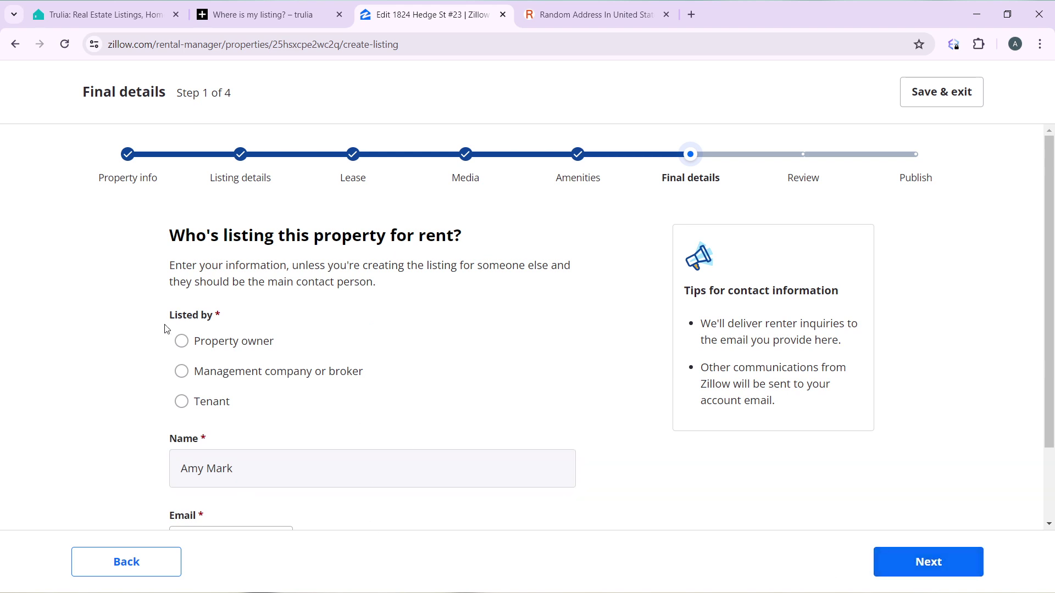
Step: List as the property owner, add and verify the contact email with its code, then continue
left_click(182, 343)
scroll(432, 368, "down", 2)
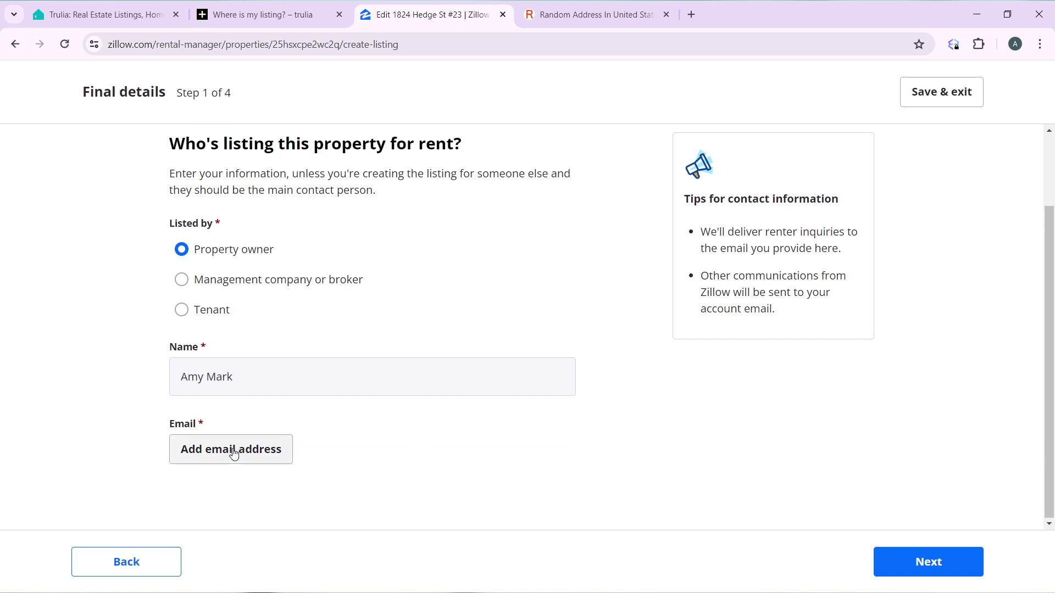
left_click(232, 448)
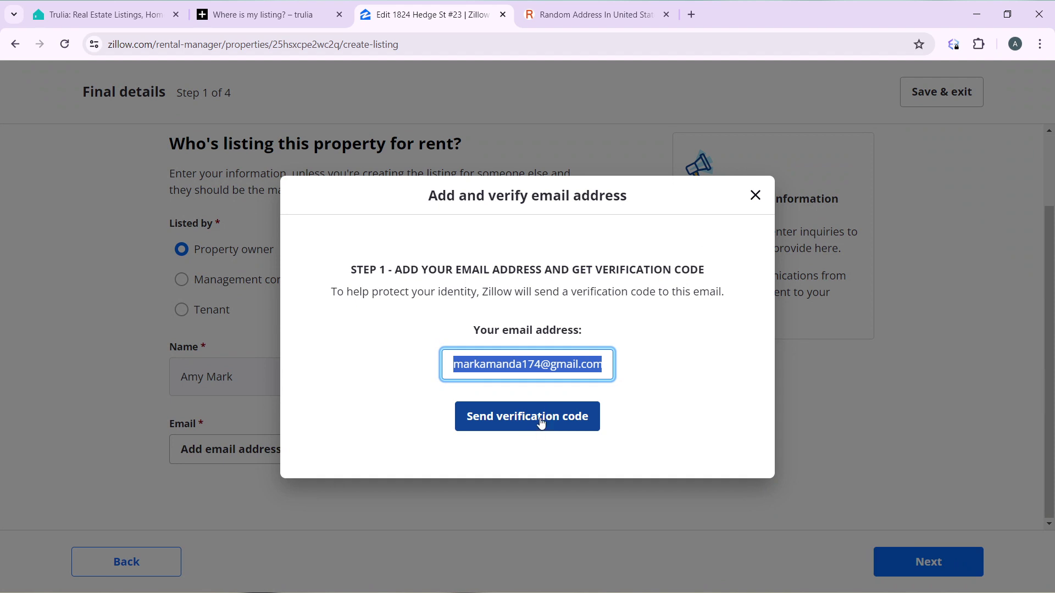
left_click(541, 422)
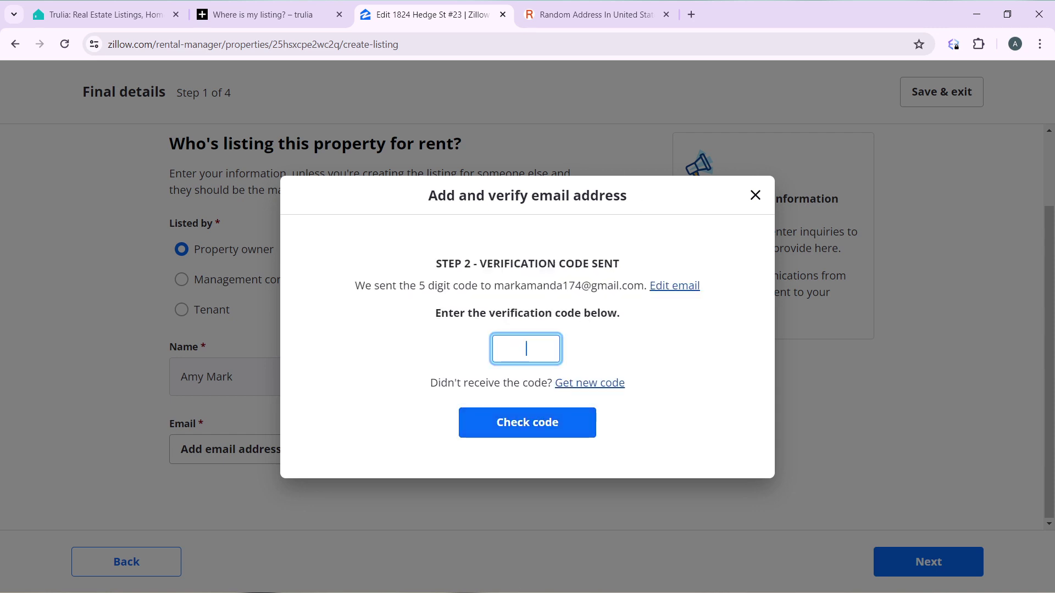
left_click(551, 583)
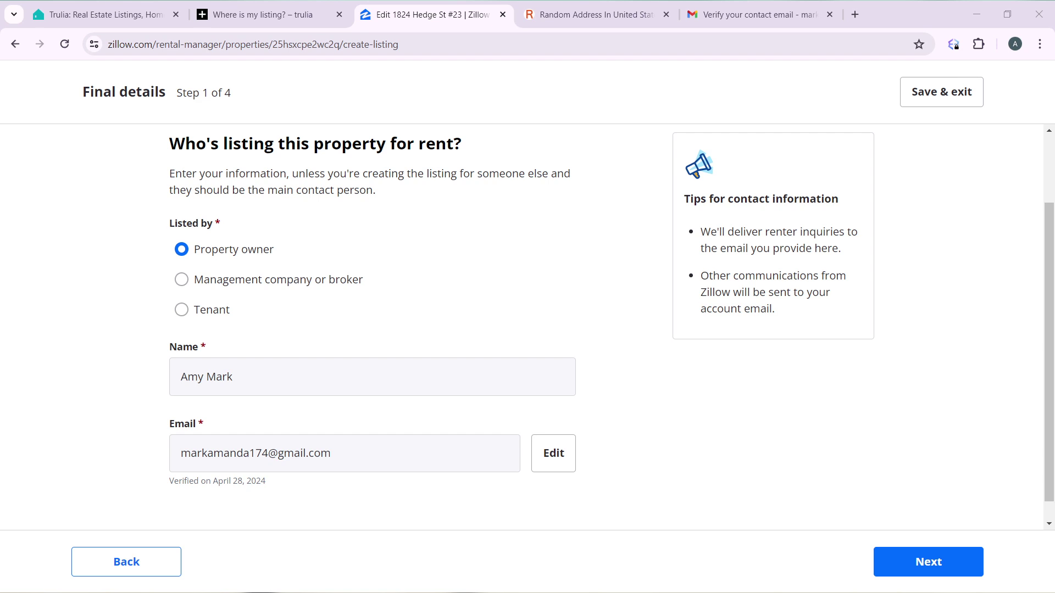
left_click(619, 551)
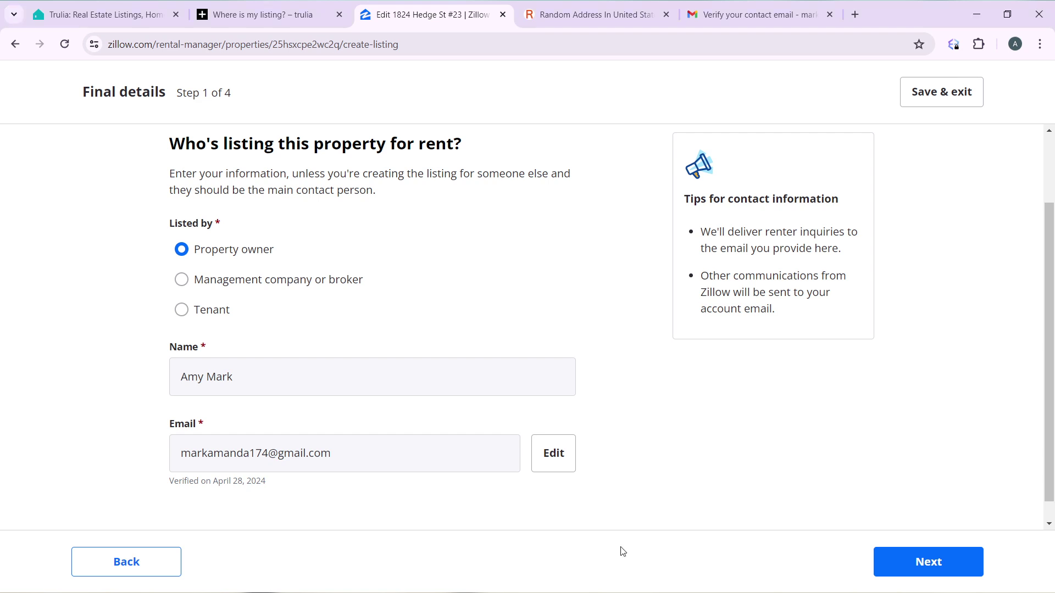
left_click(920, 561)
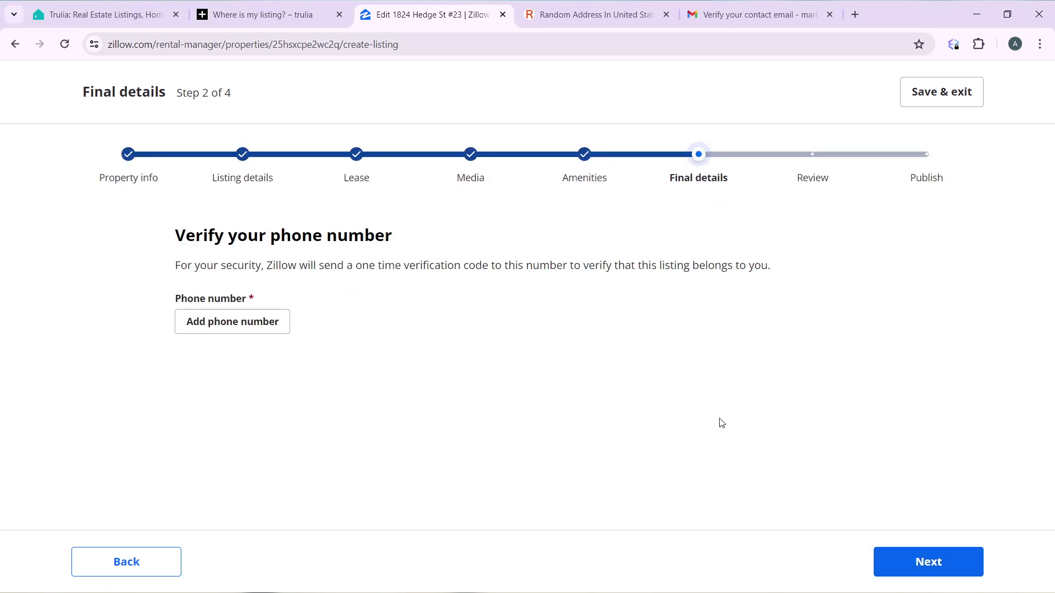
left_click(248, 326)
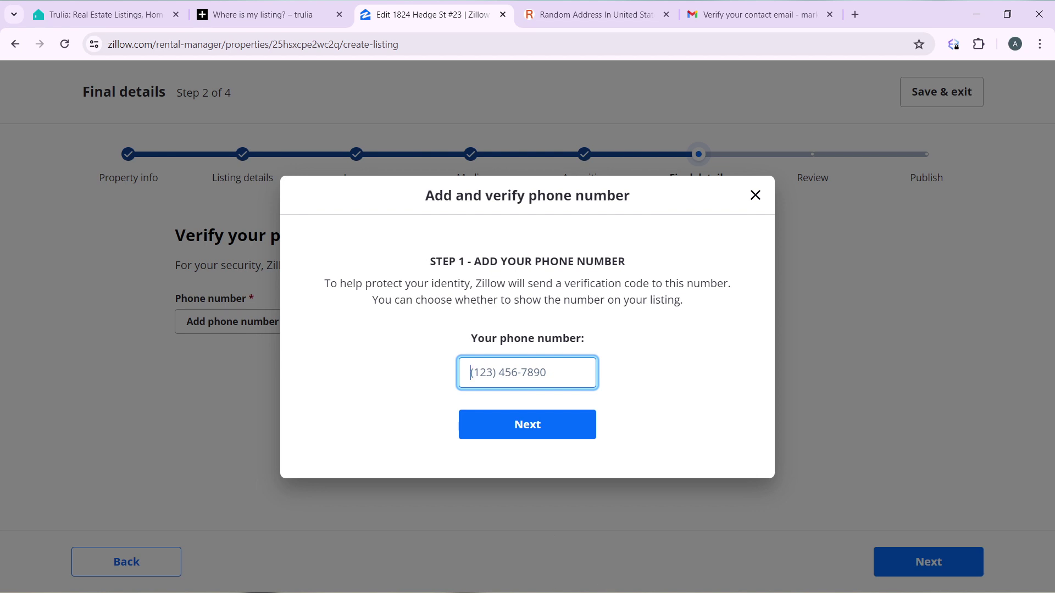
key("Escape")
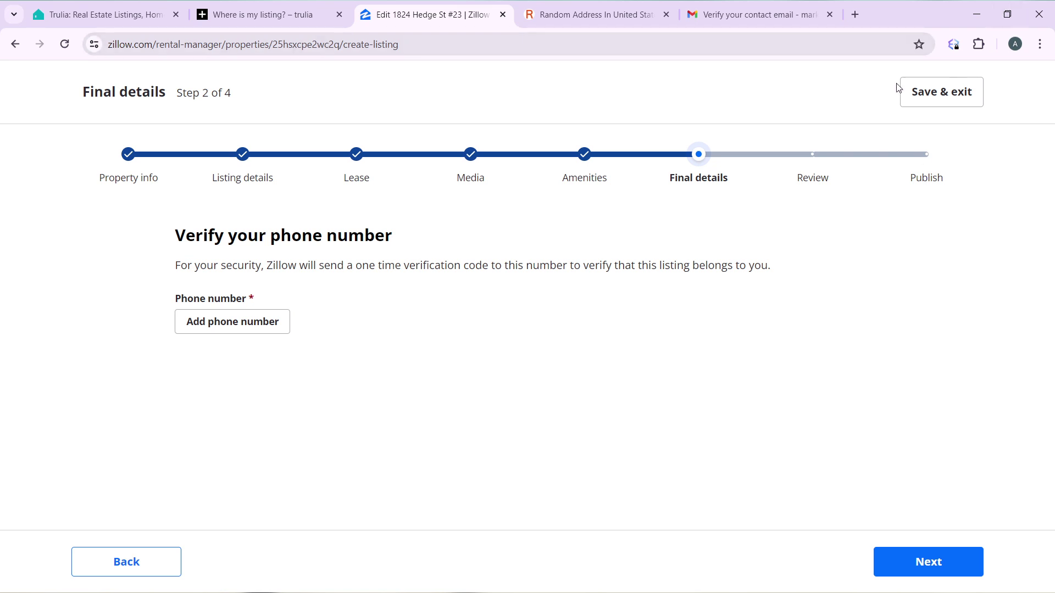
Step: Attempt to save the listing progress and exit via 'Save & exit'
left_click(921, 92)
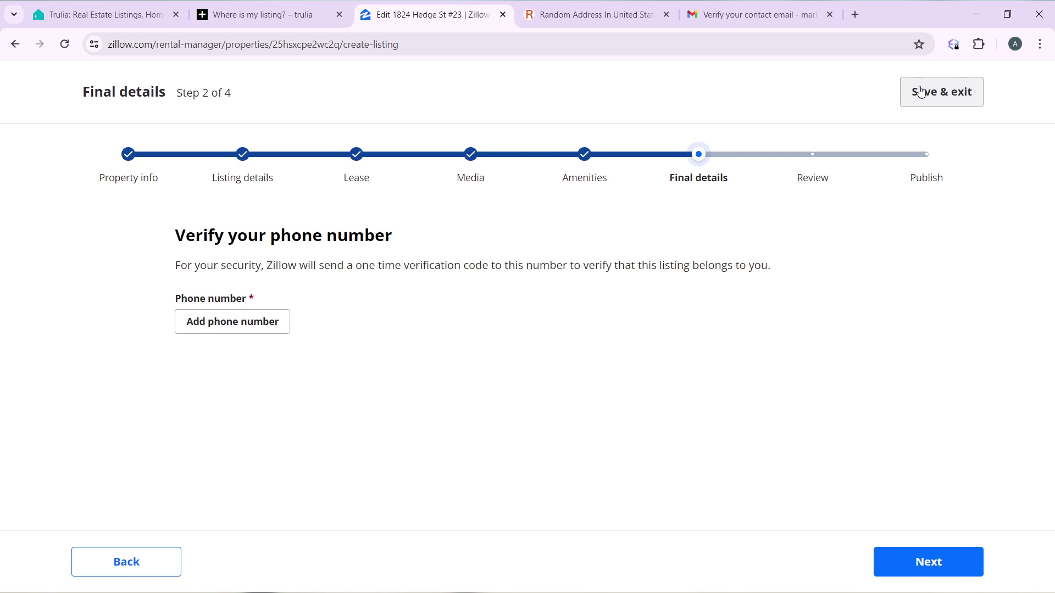